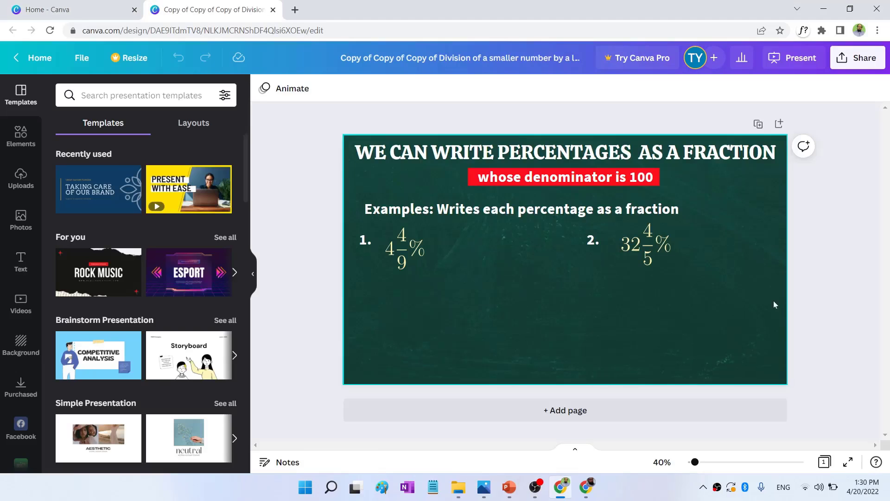
# - Select the 32 4/5 % image and slide title, then browse the ready-made text styles
pyautogui.click(646, 255)
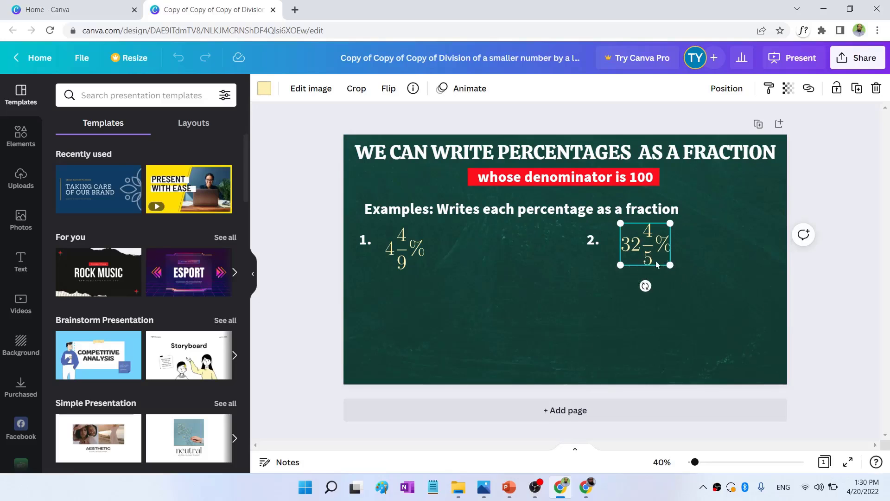
pyautogui.click(589, 160)
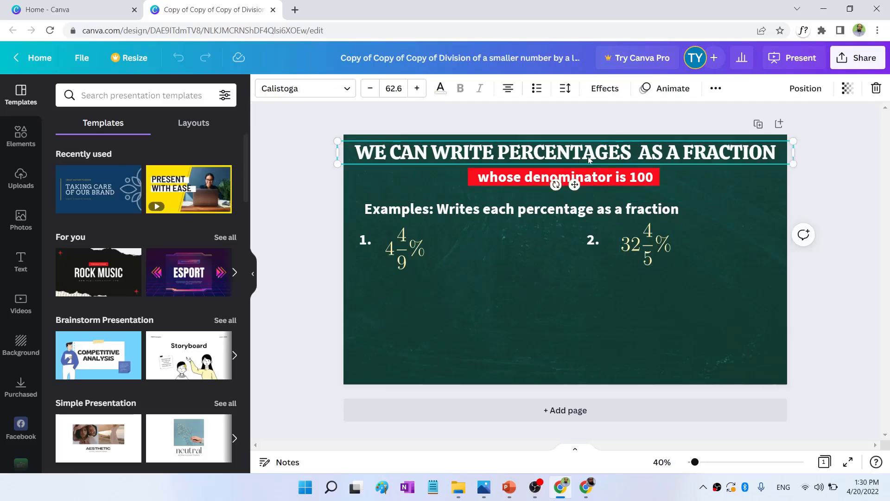
pyautogui.click(17, 260)
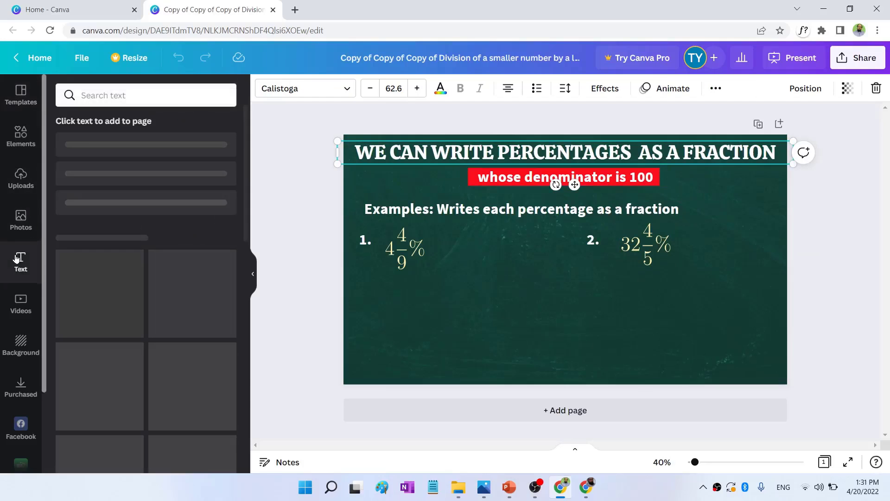
pyautogui.scroll(-8, 141, 260)
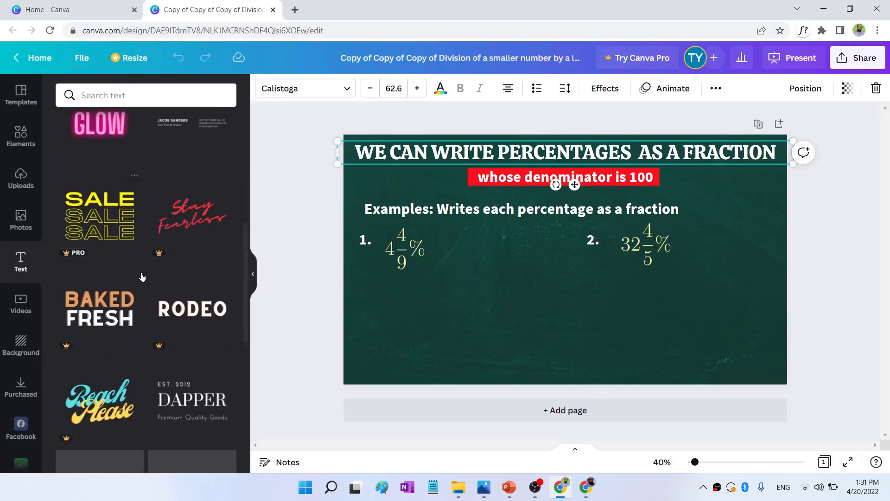
pyautogui.scroll(-4, 142, 277)
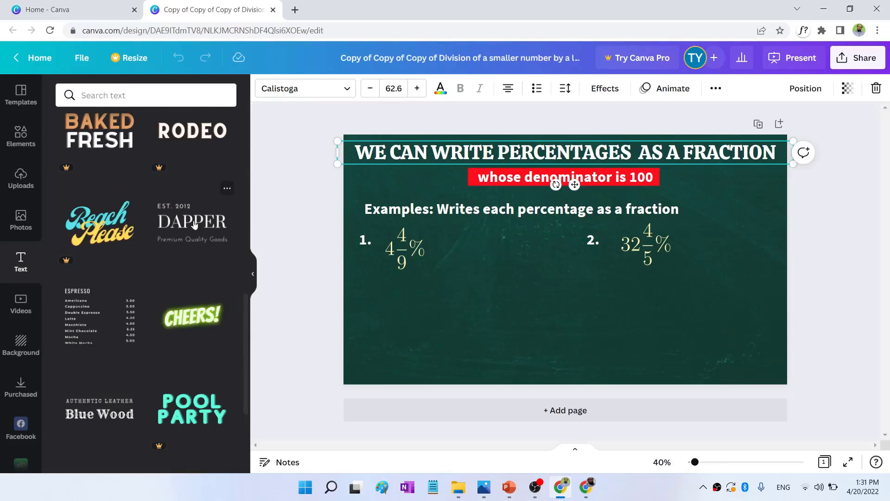
# - Place the DAPPER combination below the examples, ungroup it and delete the EST. 2012 line
pyautogui.moveTo(195, 225); pyautogui.dragTo(517, 324)
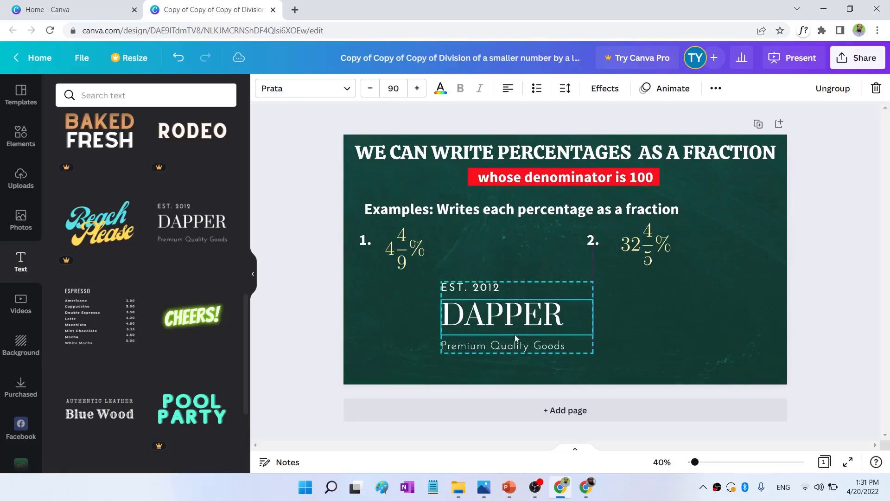
pyautogui.click(841, 93)
pyautogui.click(477, 277)
pyautogui.press('Delete')
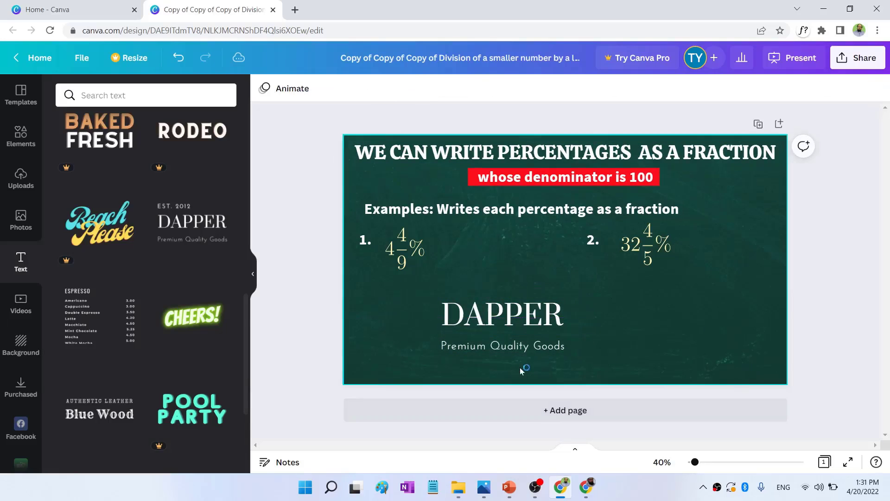
# - Move Premium Quality Goods off the slide, delete the DAPPER text, and bring back a large red rectangle
pyautogui.moveTo(525, 348); pyautogui.dragTo(352, 389)
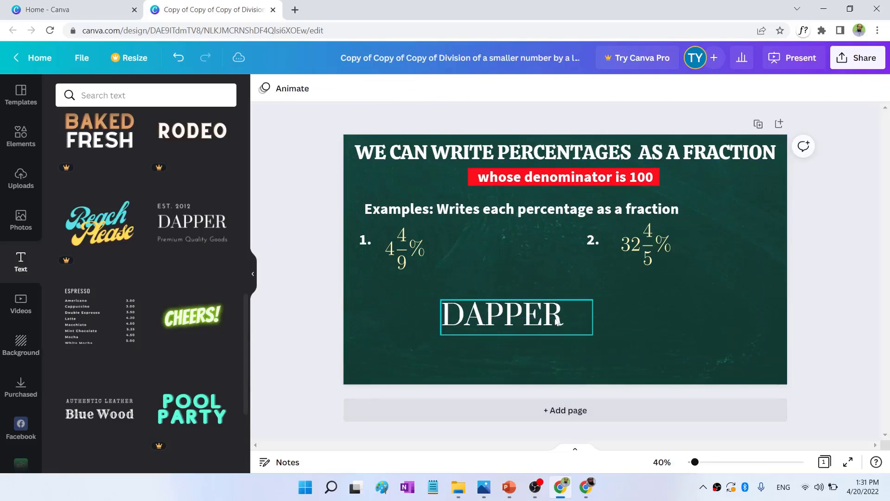
pyautogui.moveTo(552, 330); pyautogui.dragTo(697, 286)
pyautogui.press('Delete')
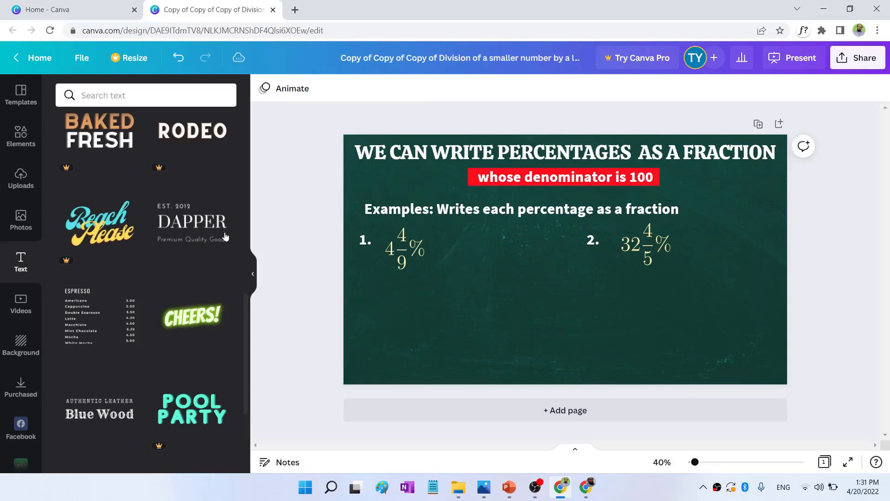
pyautogui.hotkey('ctrl', 'z')
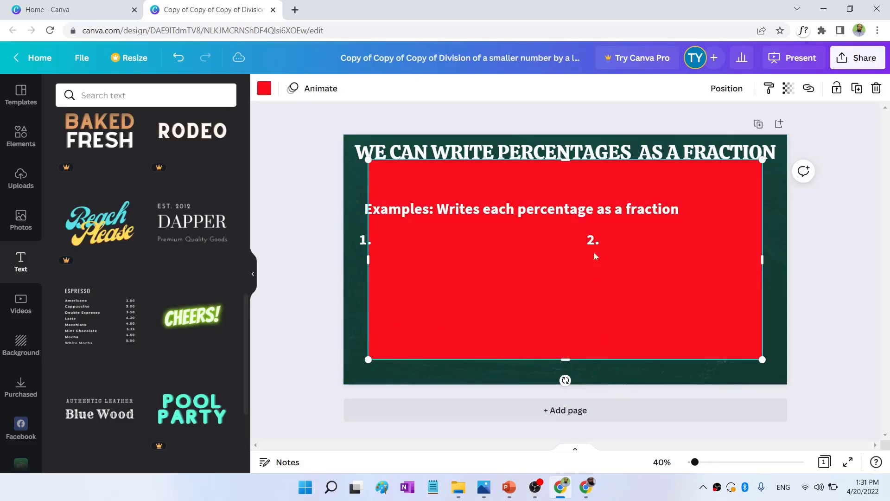
# - Shrink the red rectangle into a thin strip and layer it behind the Examples text
pyautogui.moveTo(580, 193); pyautogui.dragTo(573, 175)
pyautogui.moveTo(567, 357); pyautogui.dragTo(713, 215)
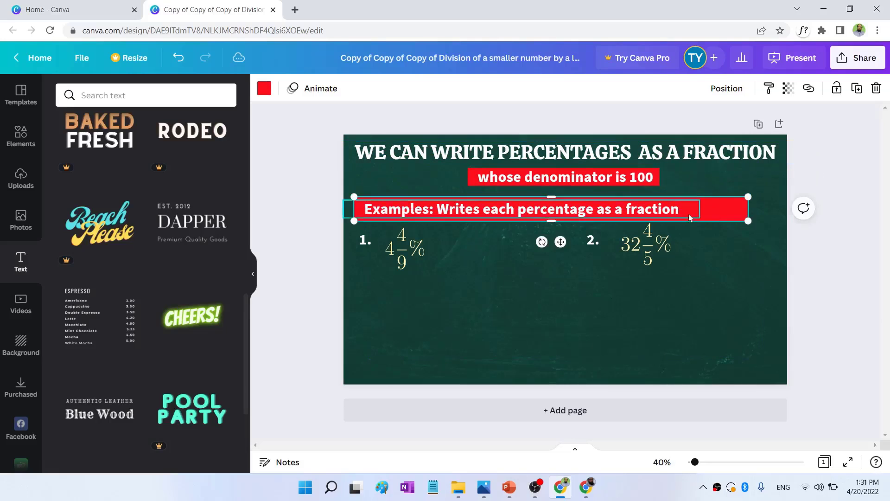
pyautogui.click(738, 91)
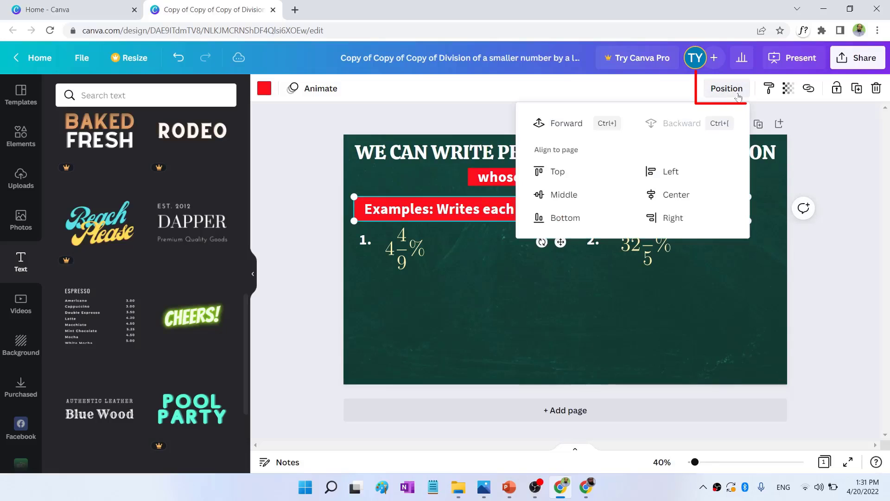
pyautogui.click(570, 126)
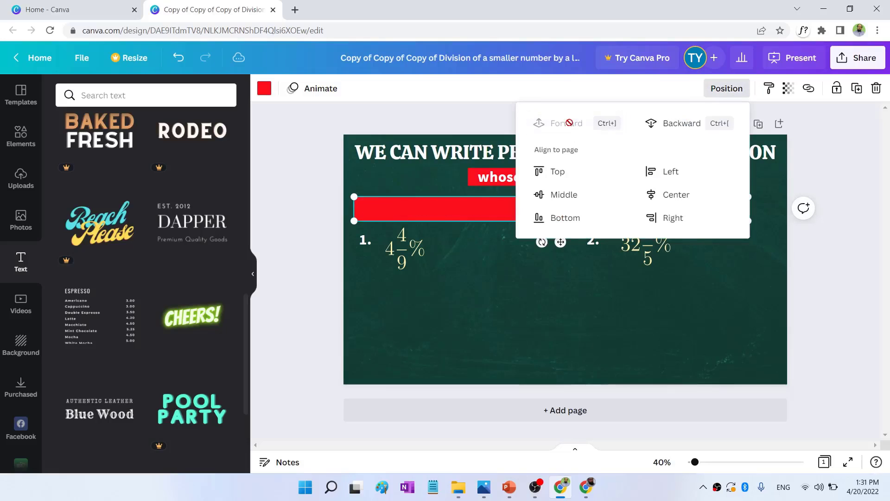
pyautogui.click(680, 124)
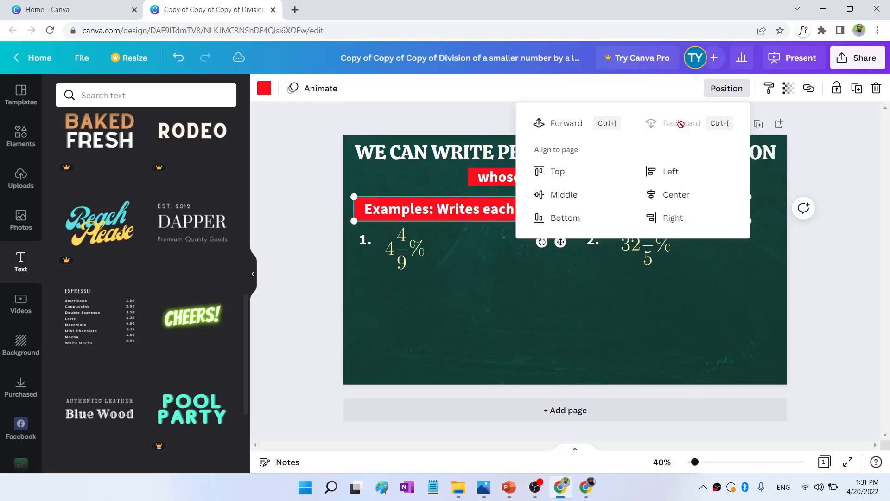
pyautogui.click(563, 123)
pyautogui.click(672, 125)
pyautogui.click(727, 88)
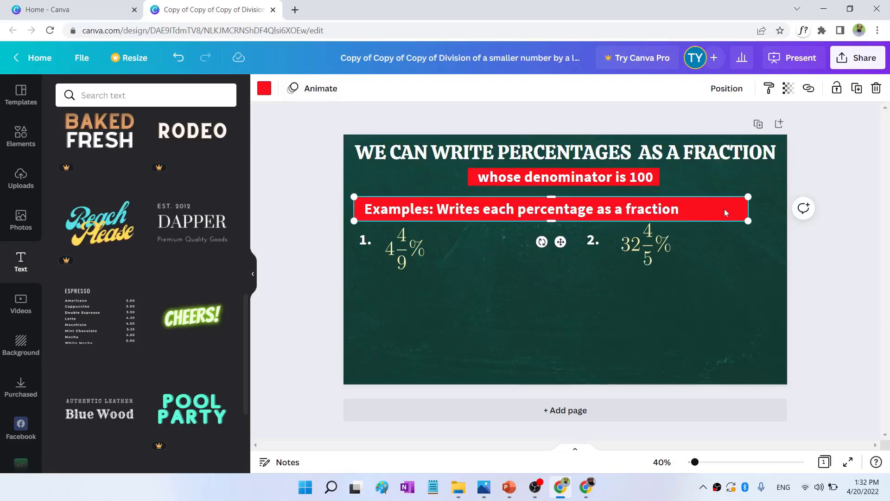
# - Start a new blank presentation from the Canva home page
pyautogui.click(36, 60)
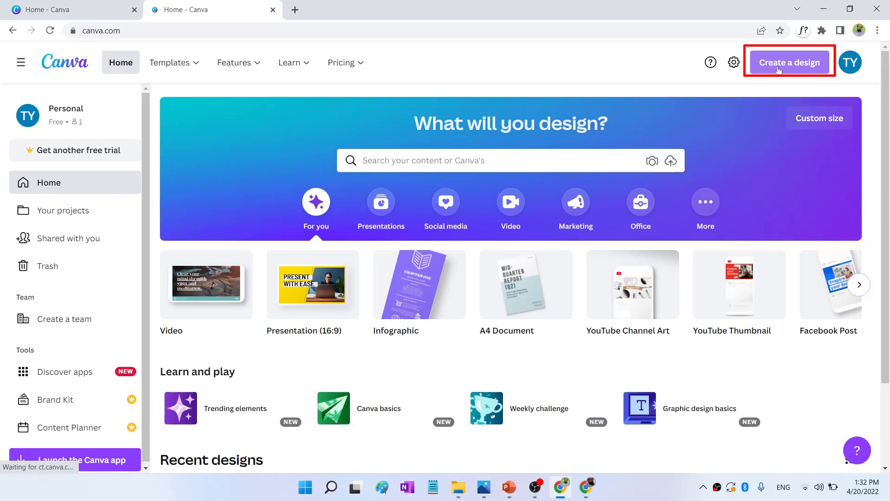
pyautogui.click(782, 63)
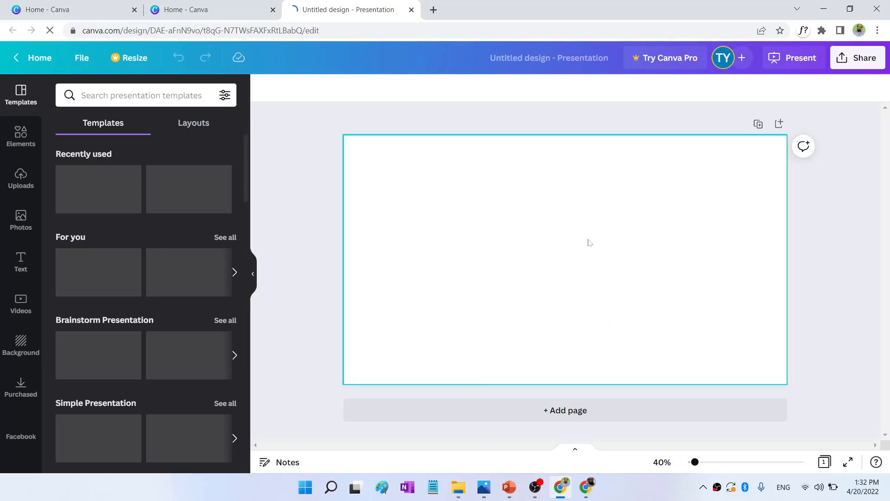
pyautogui.hotkey('ctrl', '1')
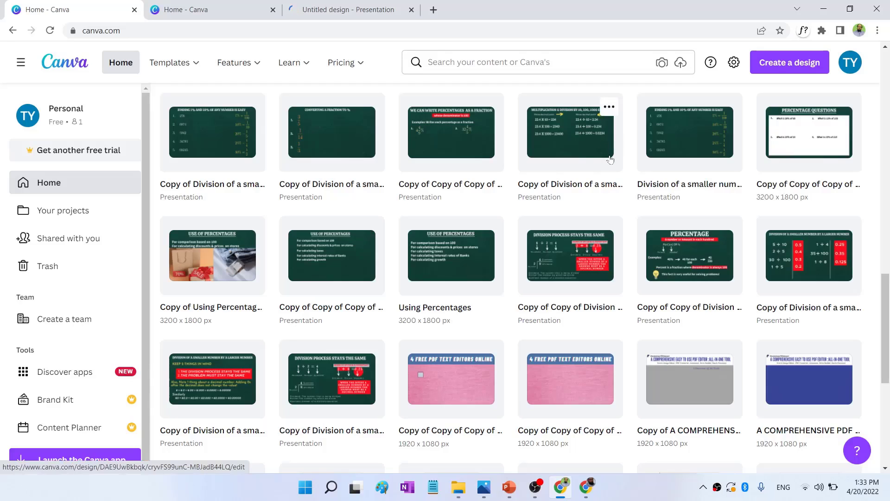
pyautogui.hotkey('ctrl', '3')
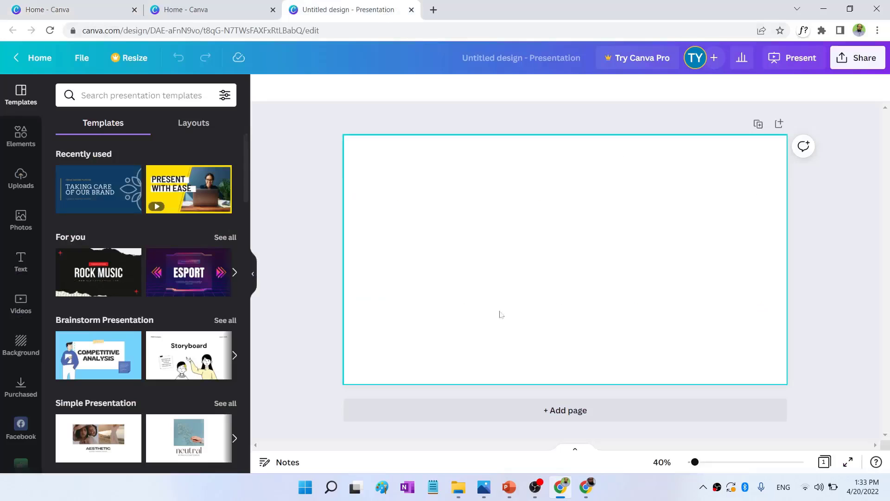
# - Give the blank slide the starry-sky background, then open another saved division design
pyautogui.click(21, 345)
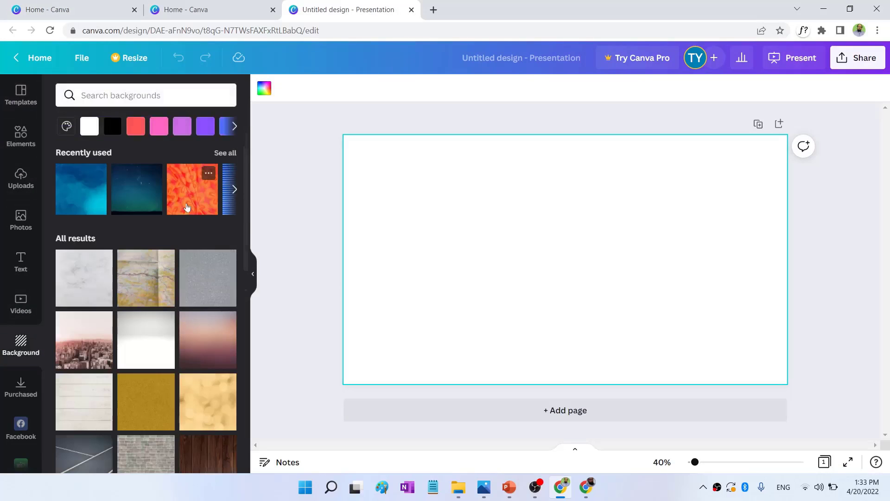
pyautogui.scroll(-4, 187, 208)
pyautogui.scroll(4, 145, 207)
pyautogui.click(141, 196)
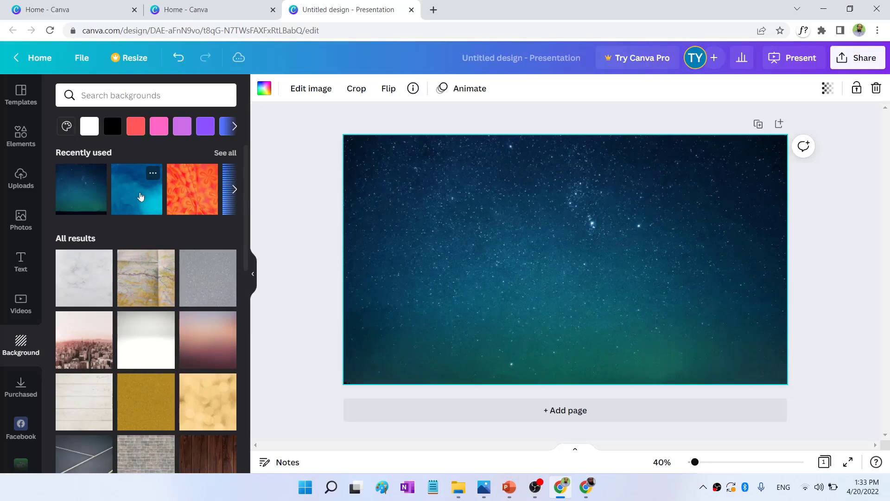
pyautogui.click(234, 190)
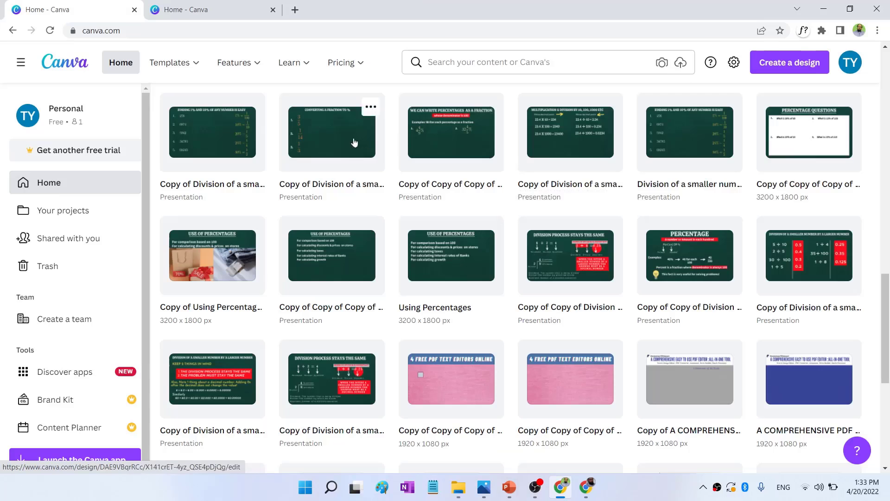
pyautogui.click(355, 141)
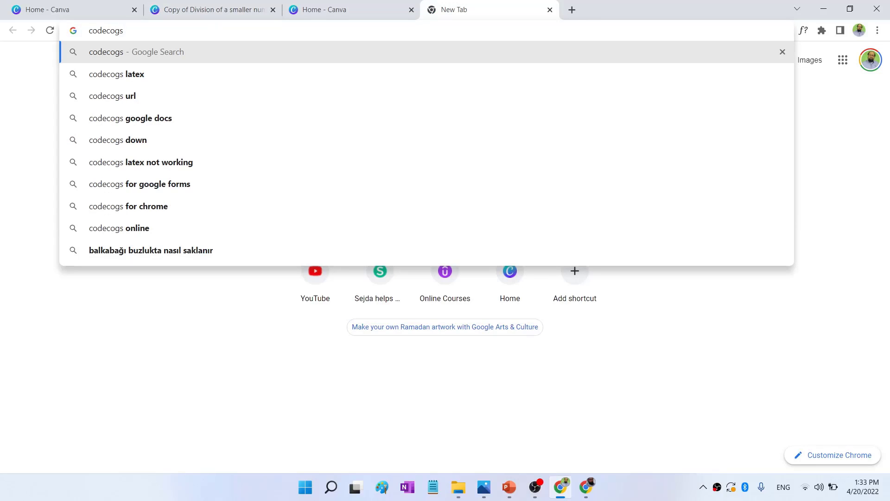
# - Run a Google search for codecogs
pyautogui.press('Return')
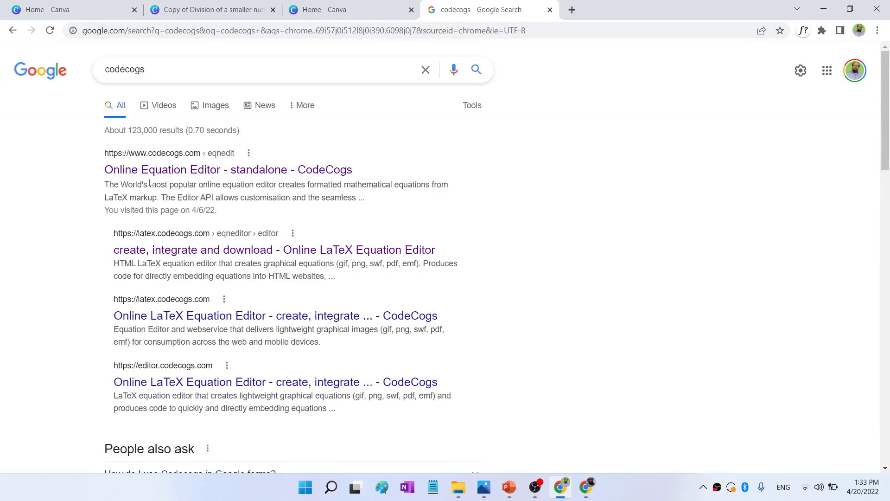
# - Open the standalone CodeCogs Online Equation Editor page
pyautogui.click(177, 172)
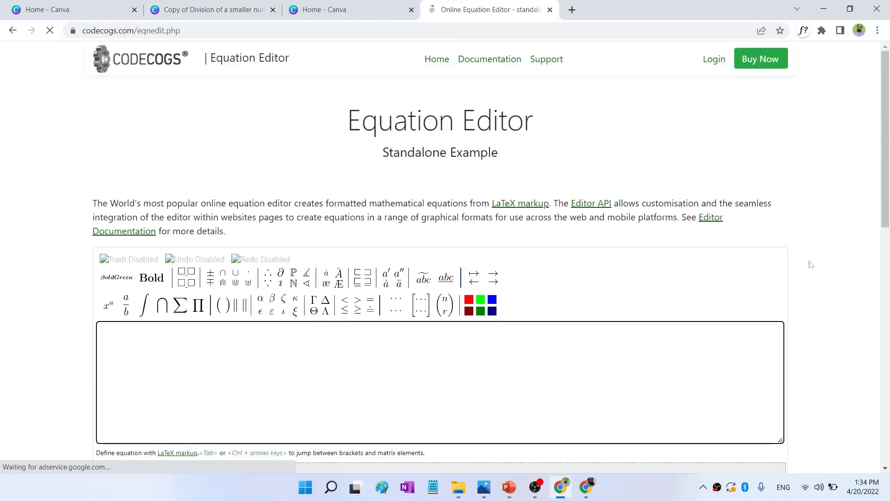
pyautogui.scroll(-1, 811, 264)
pyautogui.scroll(-1, 811, 265)
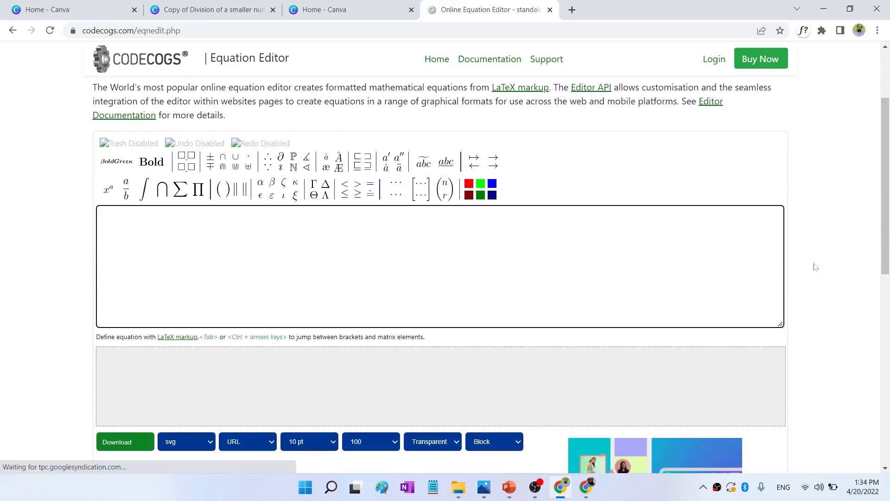
# - Enter the equation x^{3}+x^{4} using superscript templates
pyautogui.moveTo(109, 193)
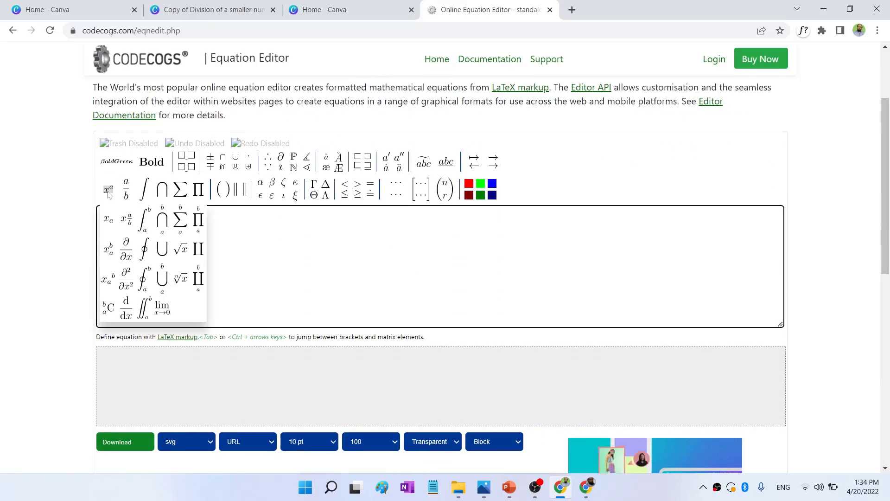
pyautogui.click(109, 193)
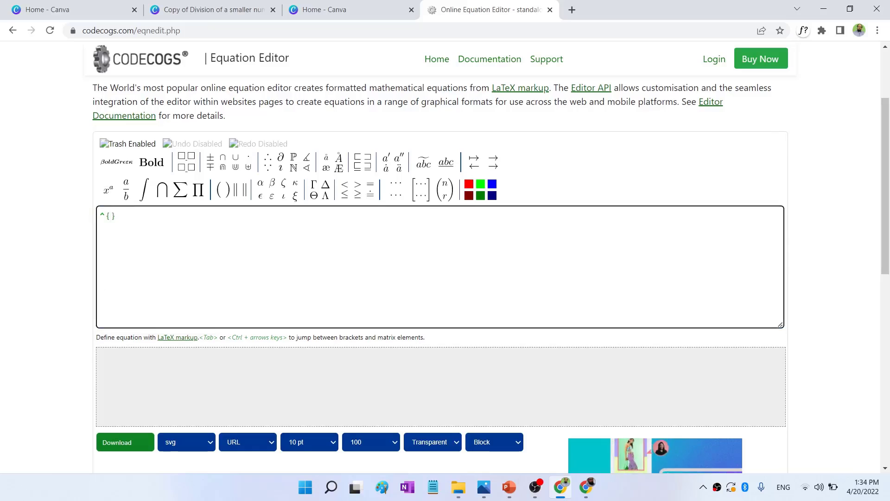
pyautogui.write('x')
pyautogui.press('Tab')
pyautogui.write('3')
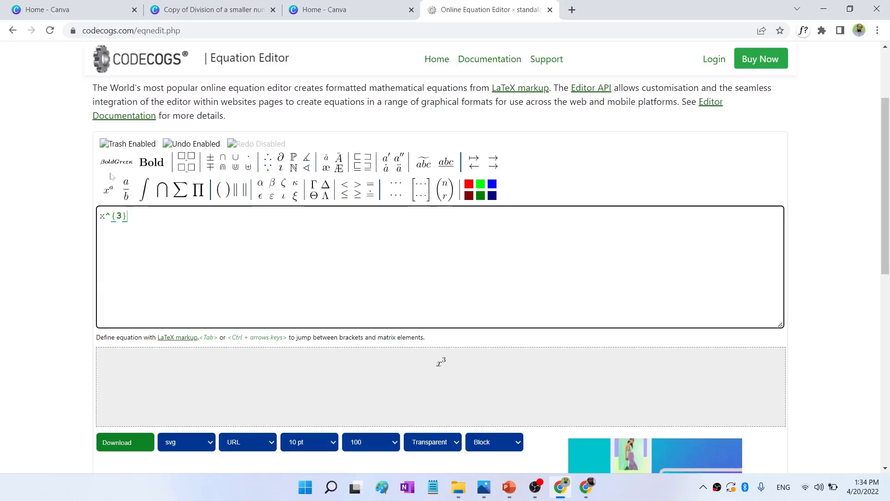
pyautogui.write('+x')
pyautogui.moveTo(106, 199)
pyautogui.click(107, 190)
pyautogui.write('4')
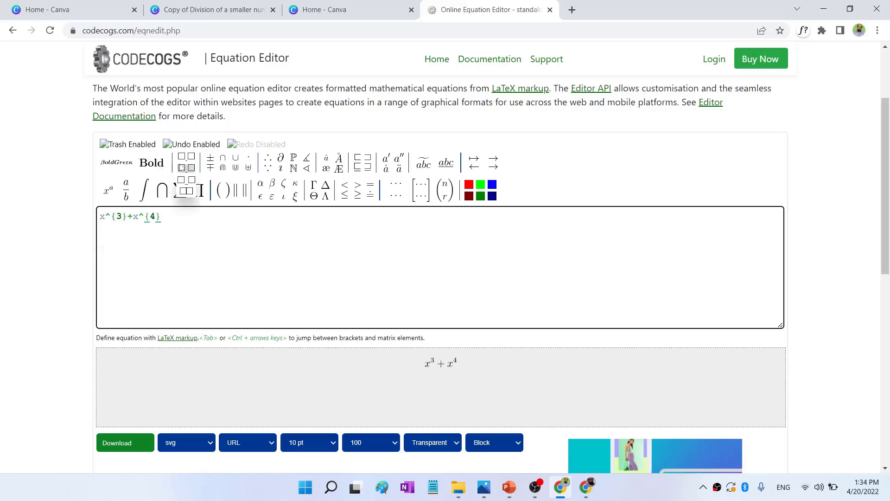
# - Download the equation in svg format
pyautogui.moveTo(134, 165)
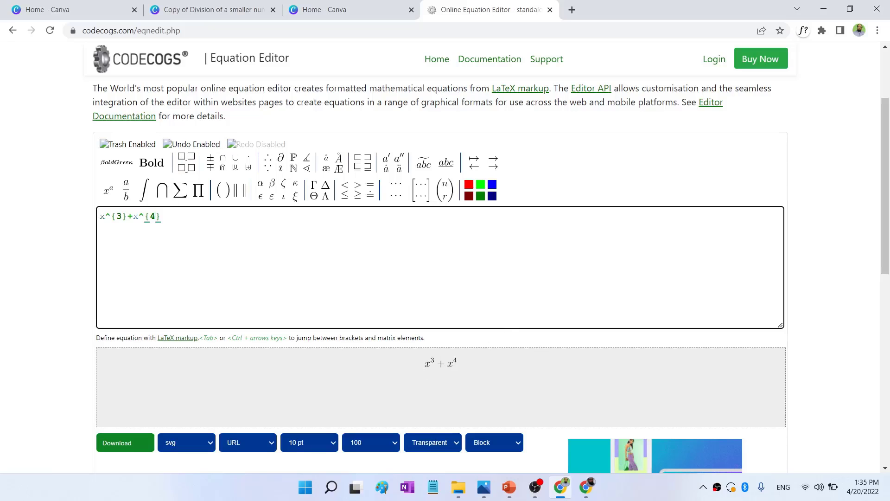
pyautogui.scroll(-3, 125, 331)
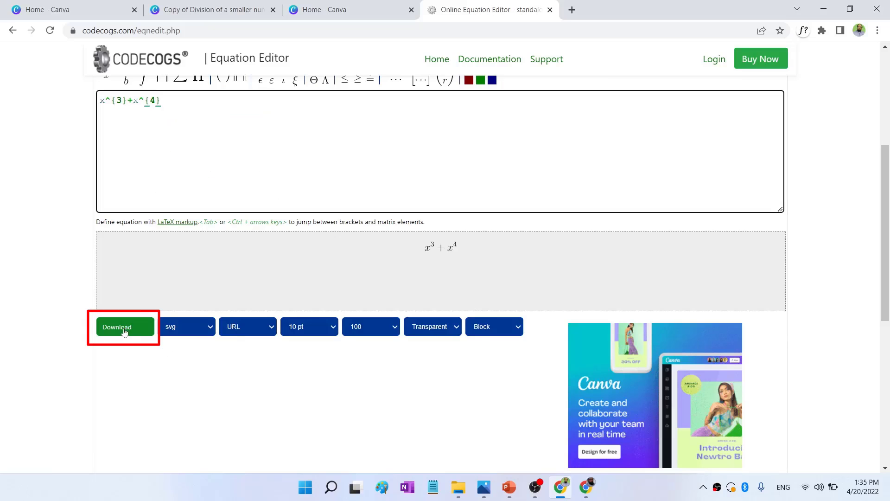
pyautogui.click(124, 330)
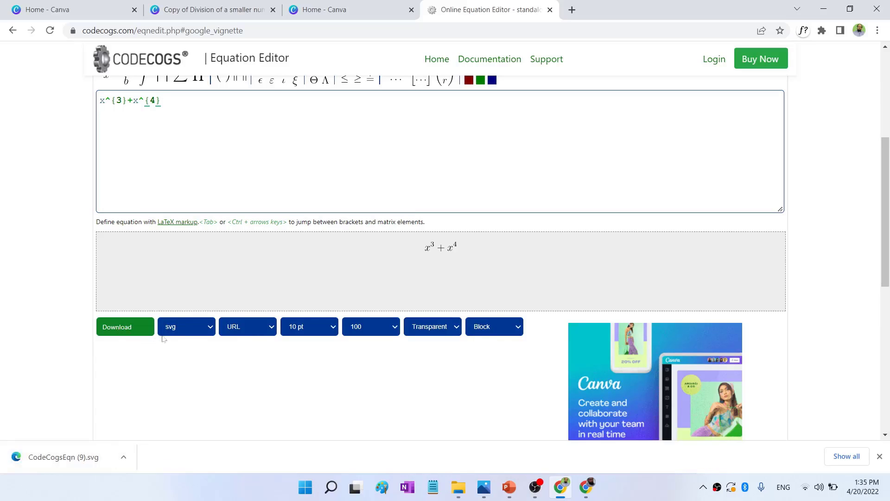
pyautogui.click(206, 333)
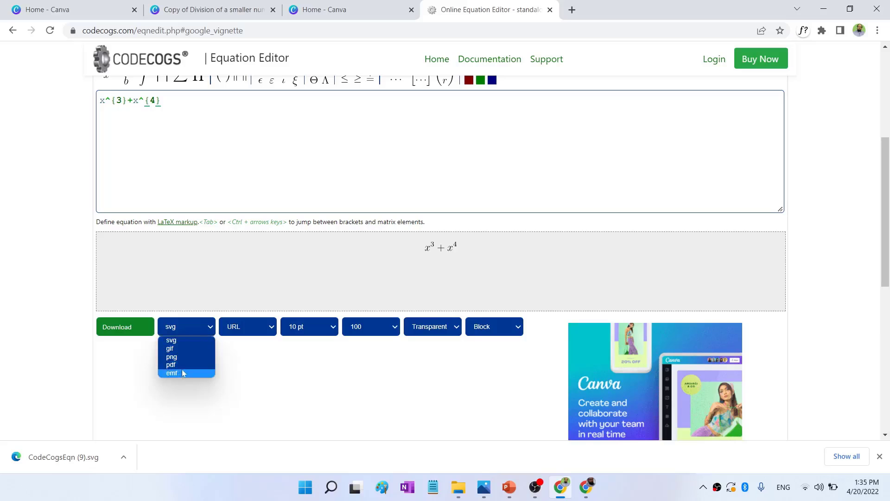
pyautogui.click(202, 327)
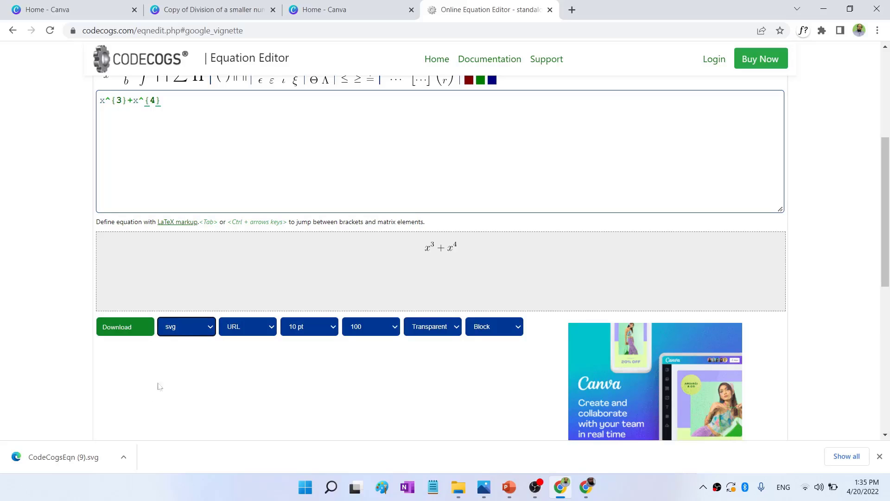
pyautogui.click(123, 457)
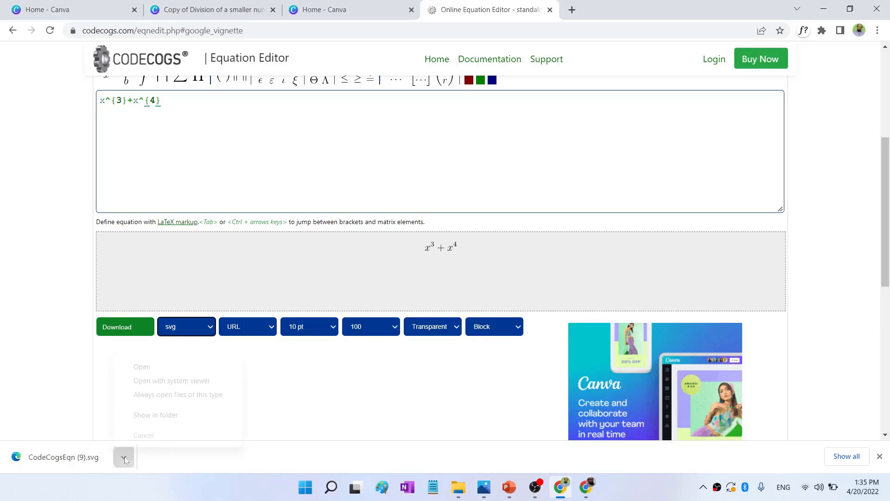
# - Paste CodeCogsEqn (9) from its download folder onto the desktop and close the CodeCogs tab
pyautogui.click(162, 415)
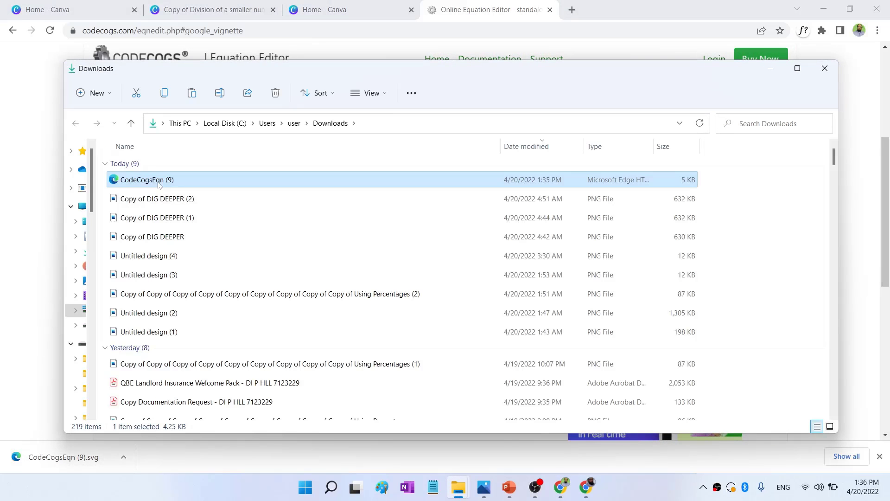
pyautogui.press('super+d')
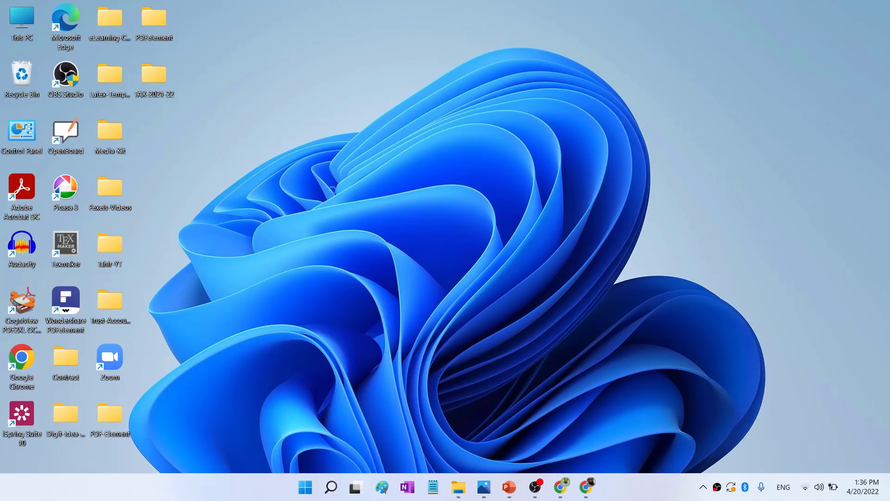
pyautogui.hotkey('ctrl', 'v')
pyautogui.hotkey('alt', 'Tab')
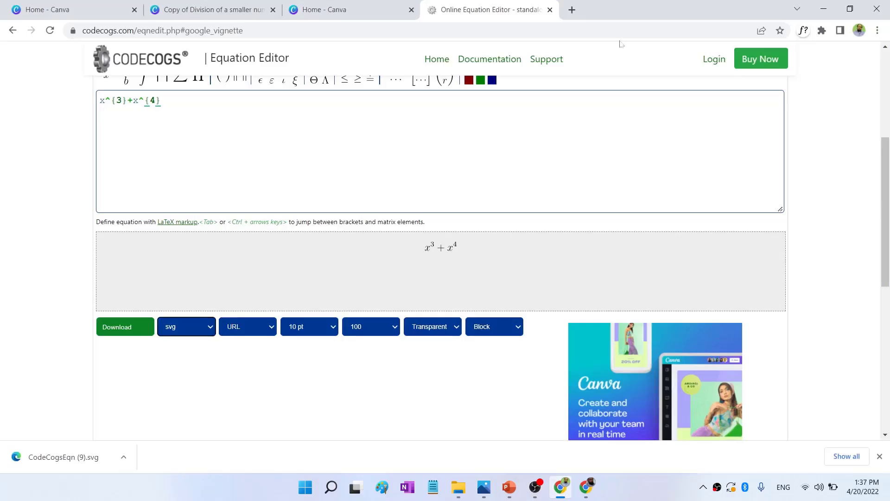
pyautogui.click(550, 10)
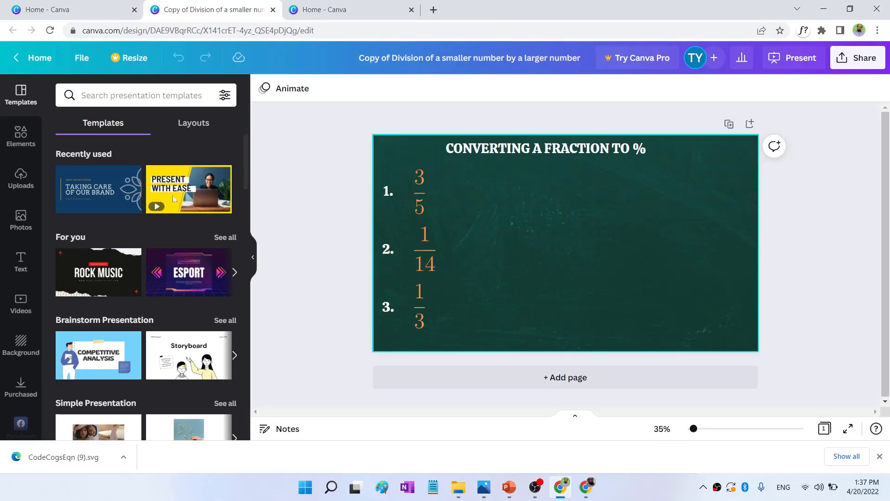
# - Upload CodeCogsEqn (9) from the Desktop and add it to the fraction-to-percent slide
pyautogui.click(21, 188)
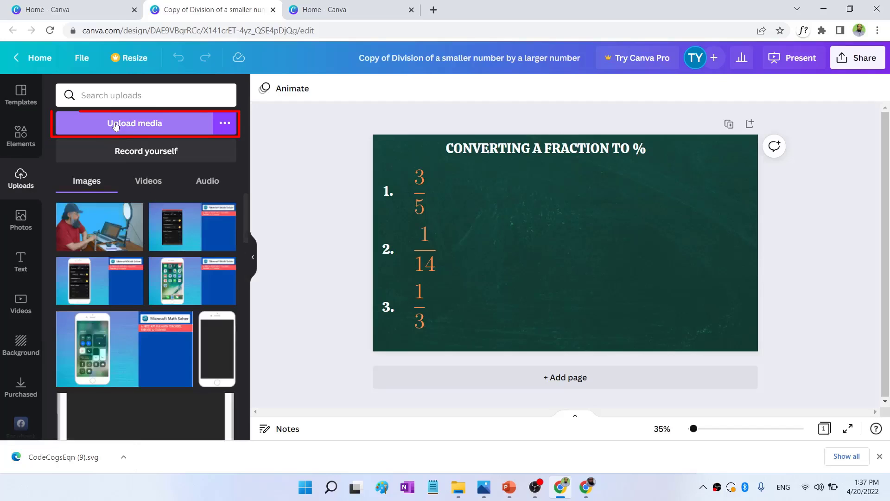
pyautogui.click(115, 124)
pyautogui.click(797, 111)
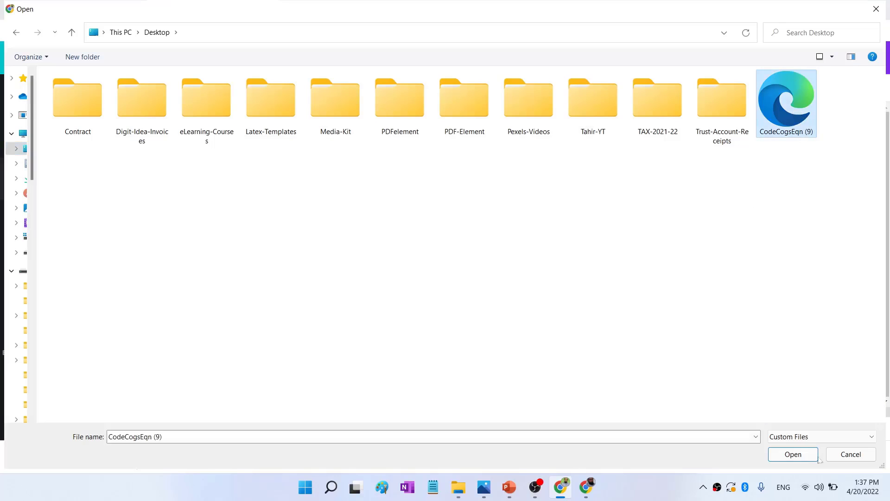
pyautogui.click(795, 456)
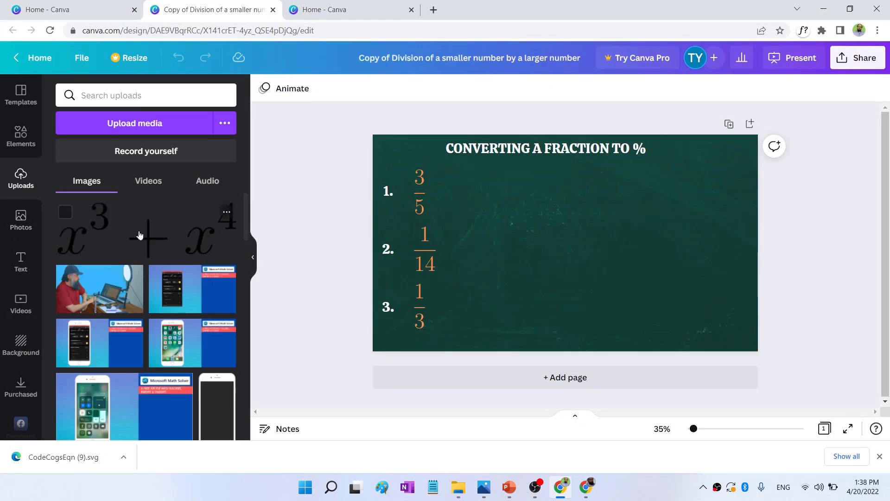
pyautogui.click(139, 235)
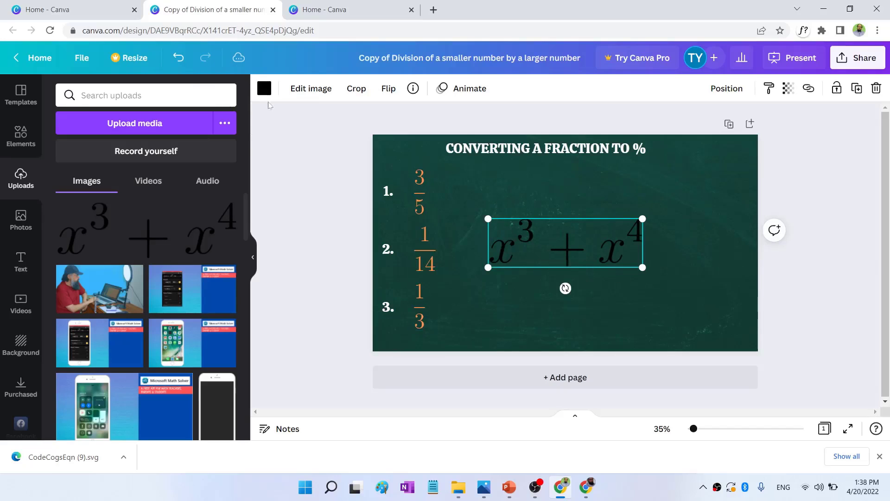
# - Make the x³+x⁴ equation white, shrink it and position it beside item 1
pyautogui.click(264, 88)
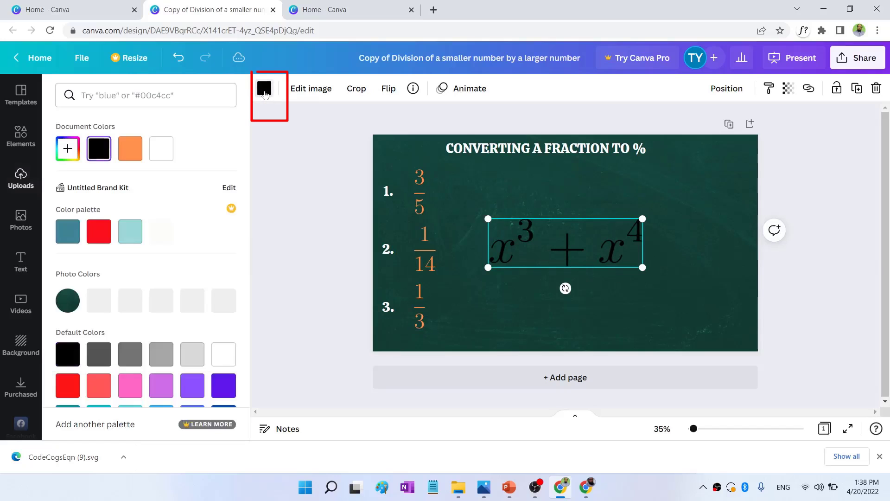
pyautogui.click(168, 149)
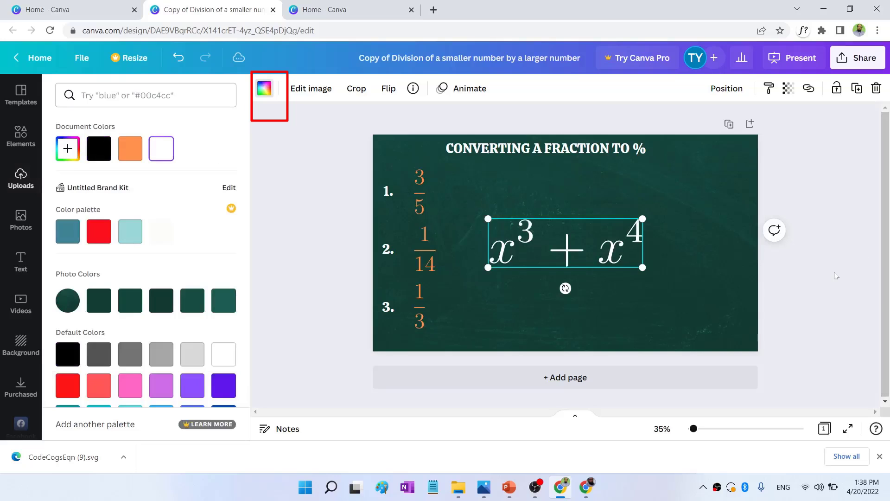
pyautogui.moveTo(643, 267); pyautogui.dragTo(573, 245)
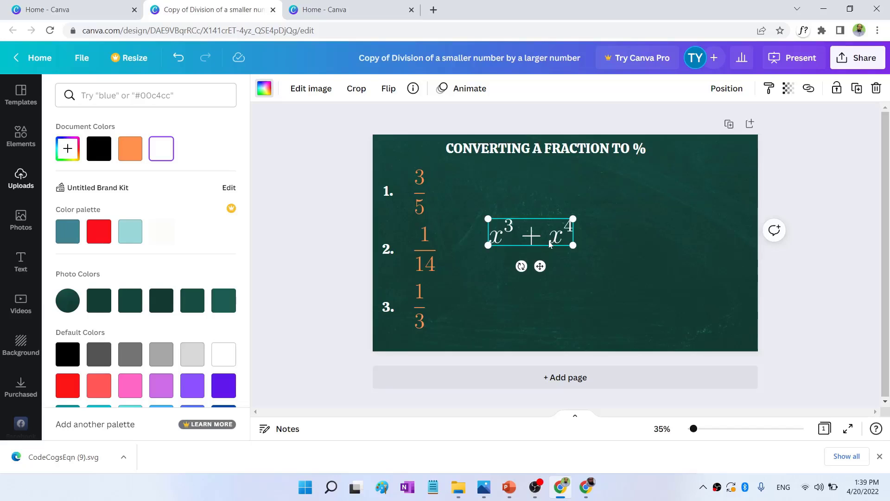
pyautogui.moveTo(550, 244); pyautogui.dragTo(559, 202)
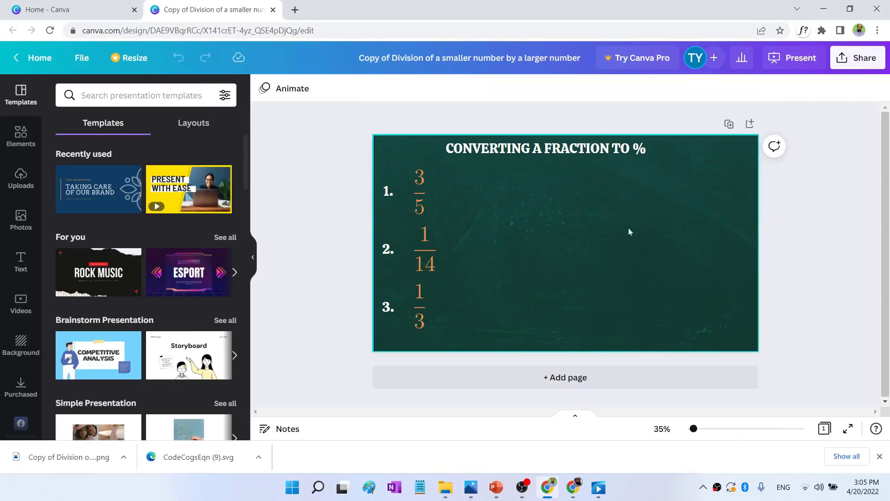
# - Download the chalkboard fractions slide as a PNG, then minimize Chrome
pyautogui.click(858, 63)
pyautogui.click(710, 339)
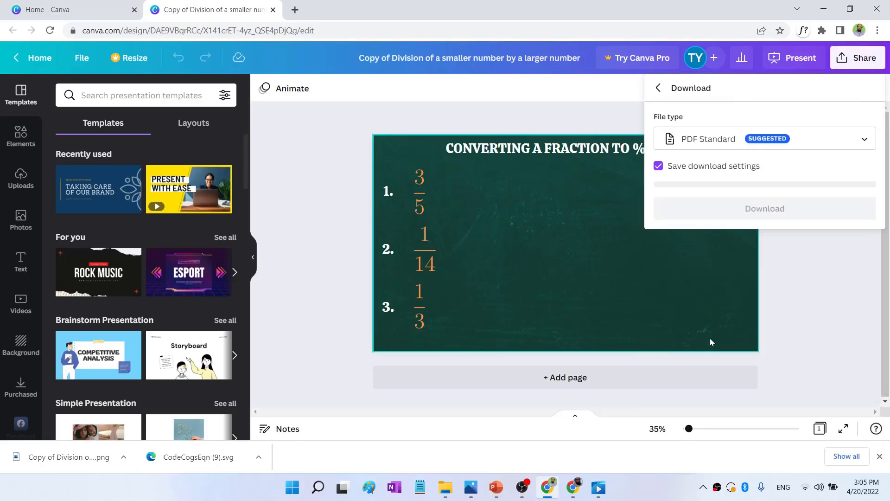
pyautogui.click(723, 144)
pyautogui.click(691, 72)
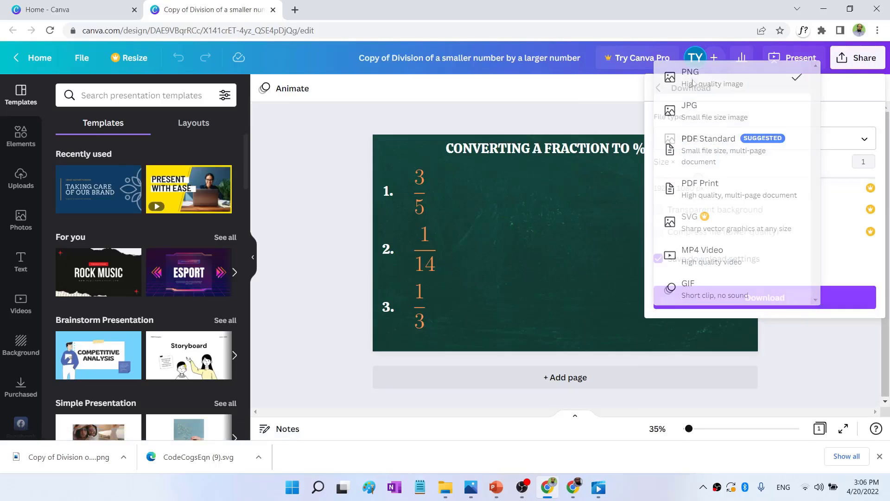
pyautogui.click(765, 299)
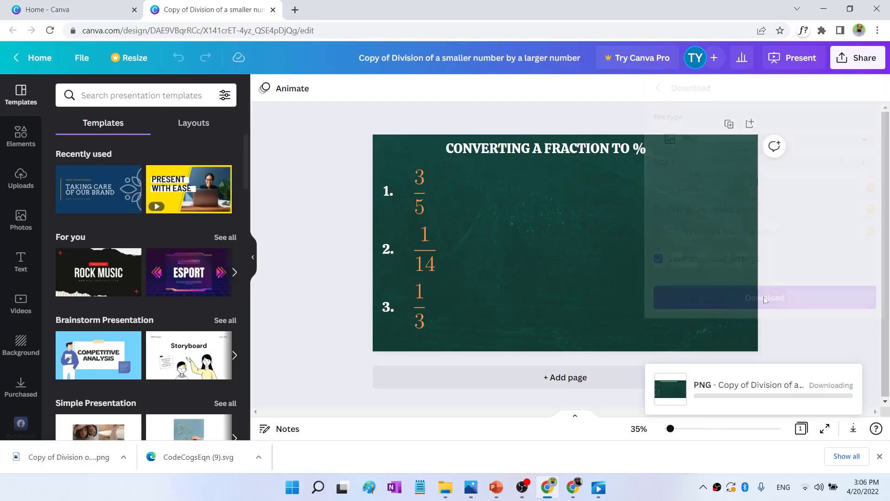
pyautogui.click(123, 457)
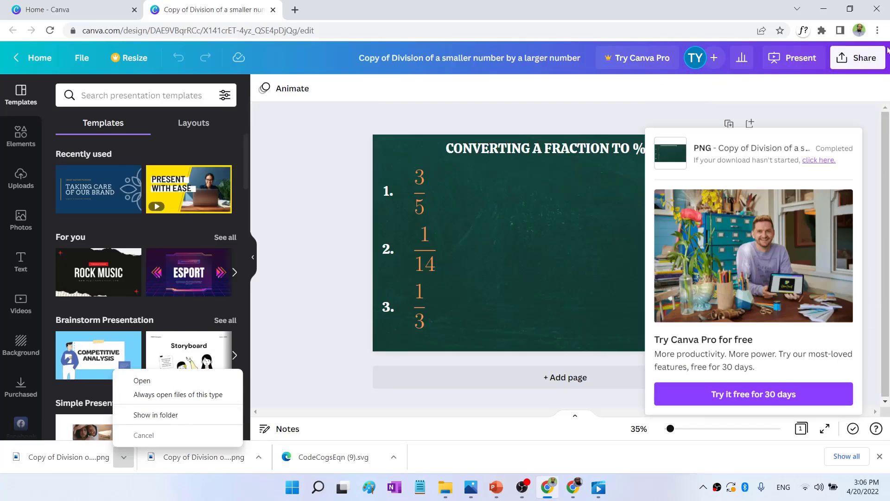
pyautogui.click(824, 9)
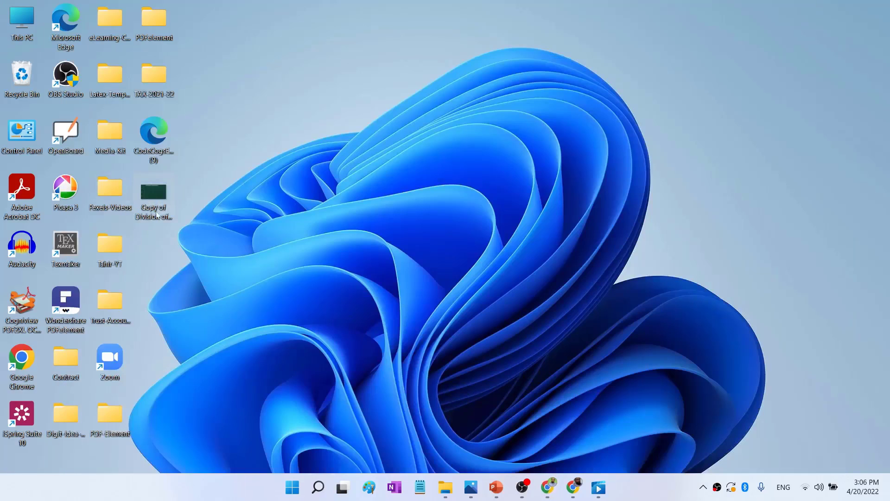
# - Insert the 'Copy of Division' chalkboard PNG from the Desktop onto the blank first slide
pyautogui.hotkey('alt', 'Tab')
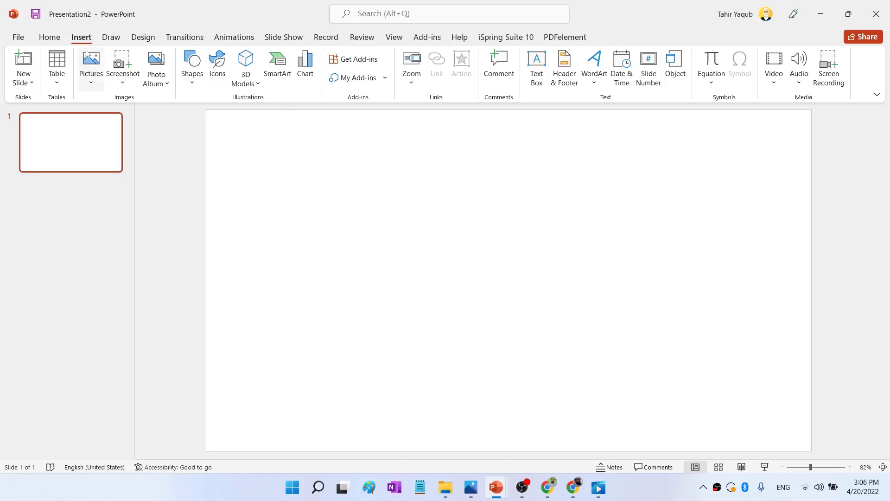
pyautogui.click(93, 87)
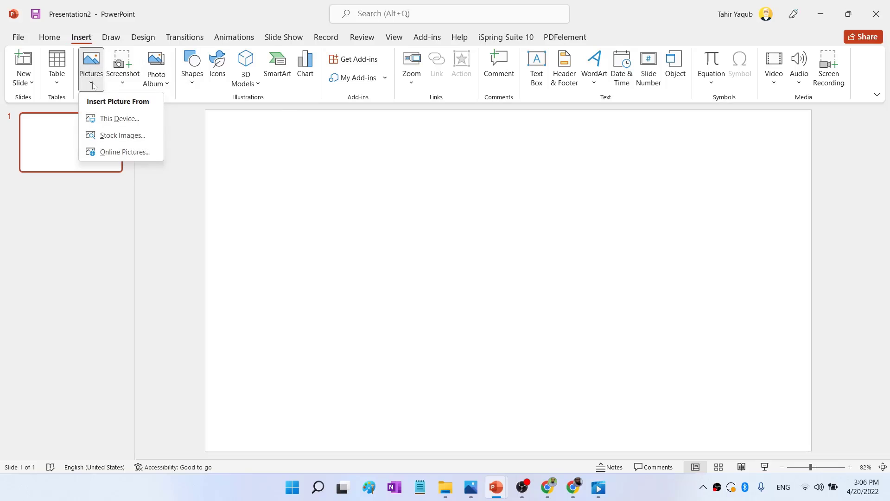
pyautogui.click(113, 118)
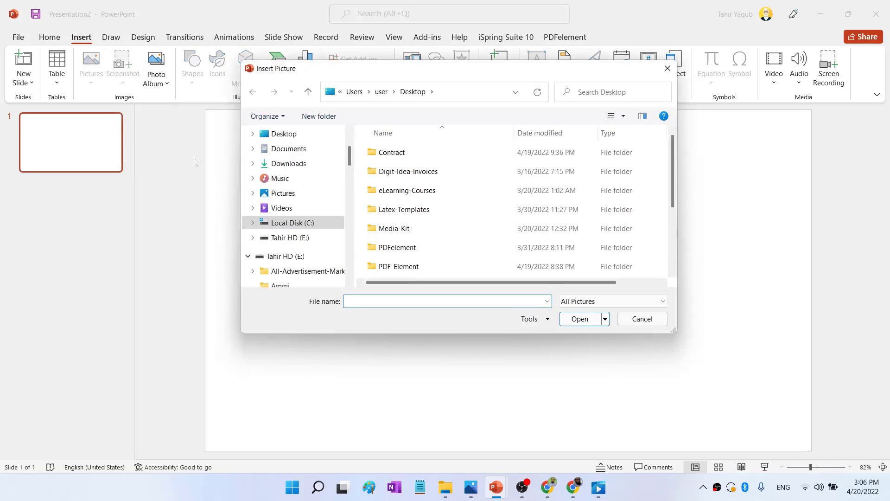
pyautogui.click(279, 135)
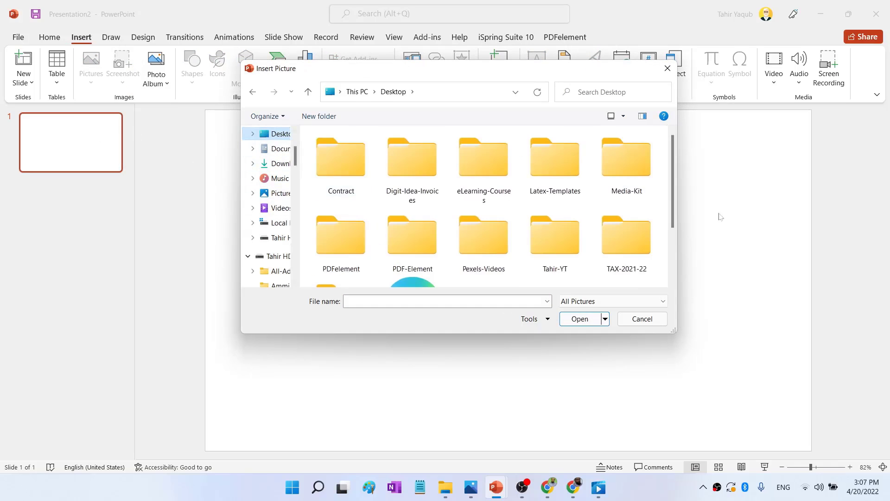
pyautogui.scroll(-2, 671, 181)
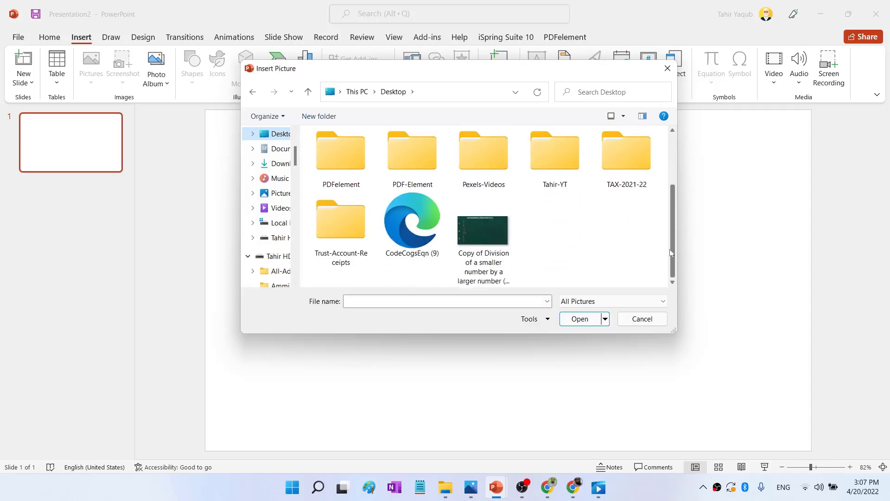
pyautogui.click(491, 229)
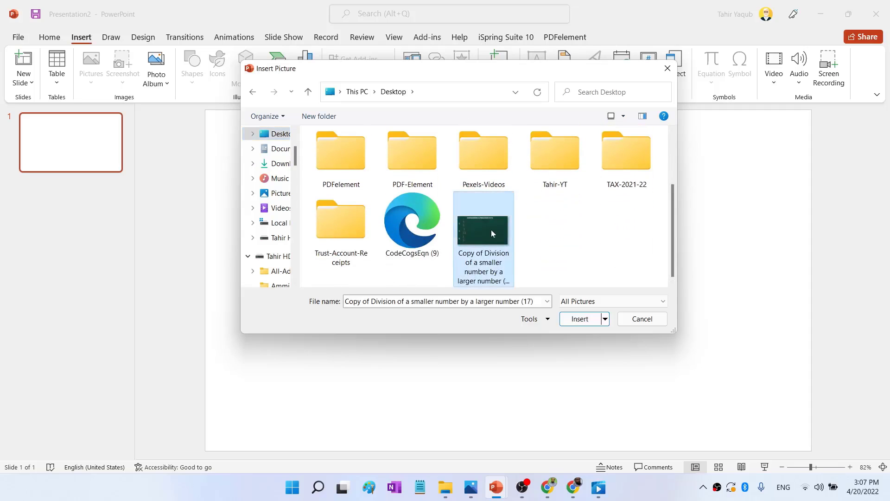
pyautogui.click(580, 319)
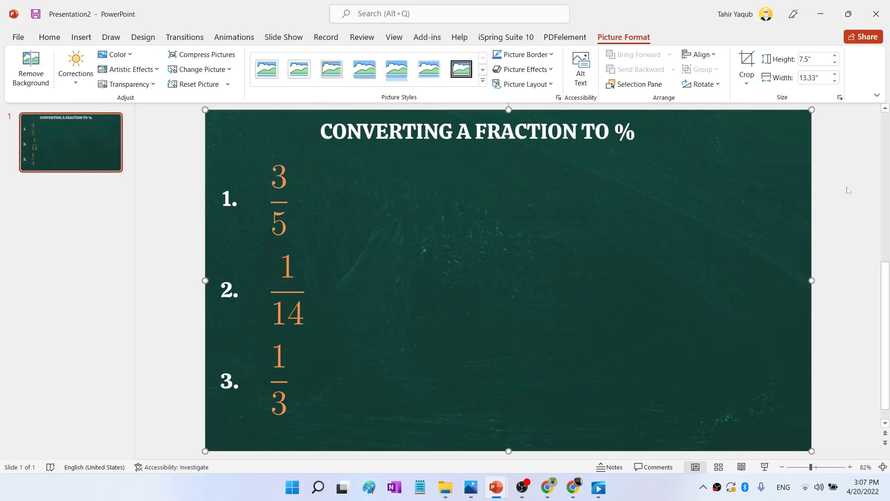
# - Deselect the chalkboard picture and bring up the slide pane's context menu below slide 1
pyautogui.click(849, 191)
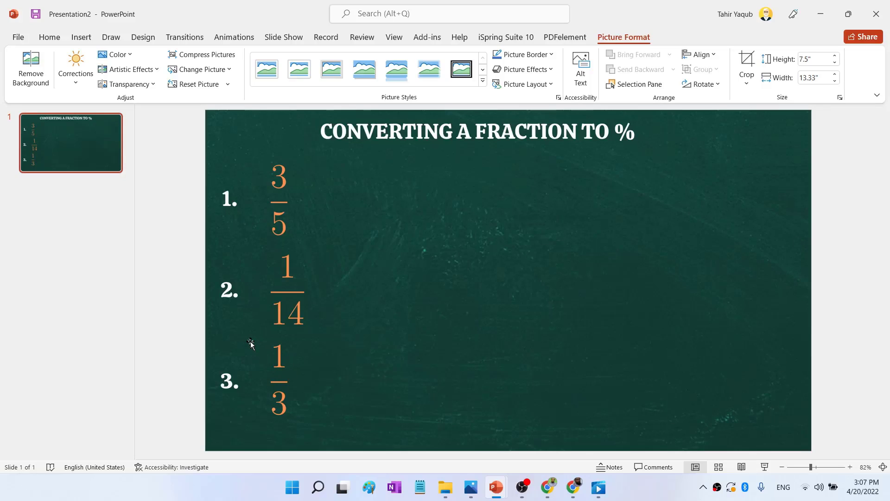
pyautogui.rightClick(68, 189)
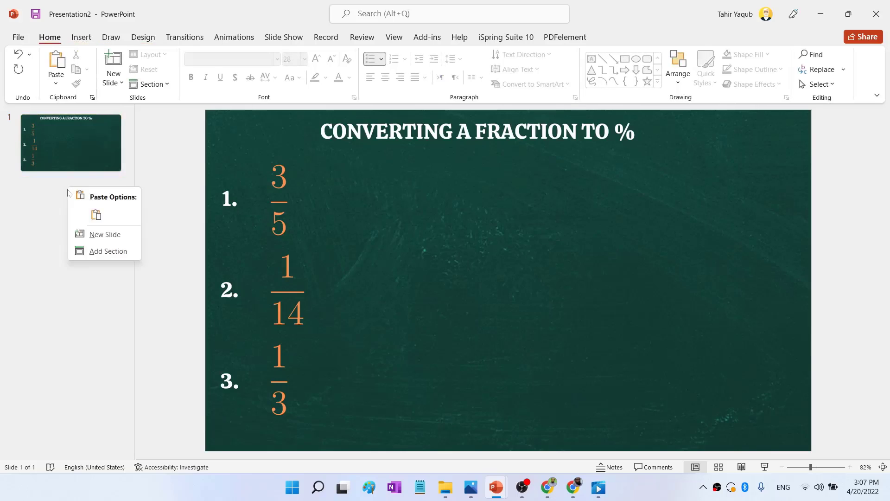
# - Add a new blank slide 2 and duplicate it as slide 3, then return to slide 2
pyautogui.click(100, 236)
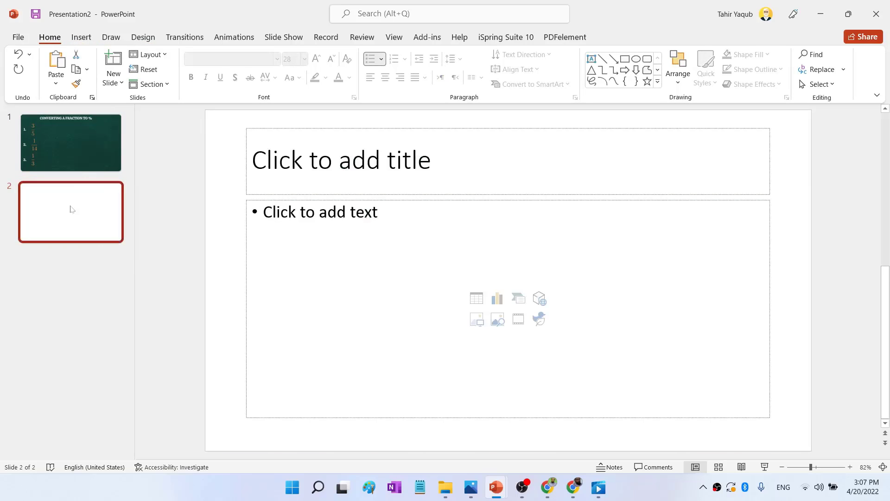
pyautogui.click(420, 128)
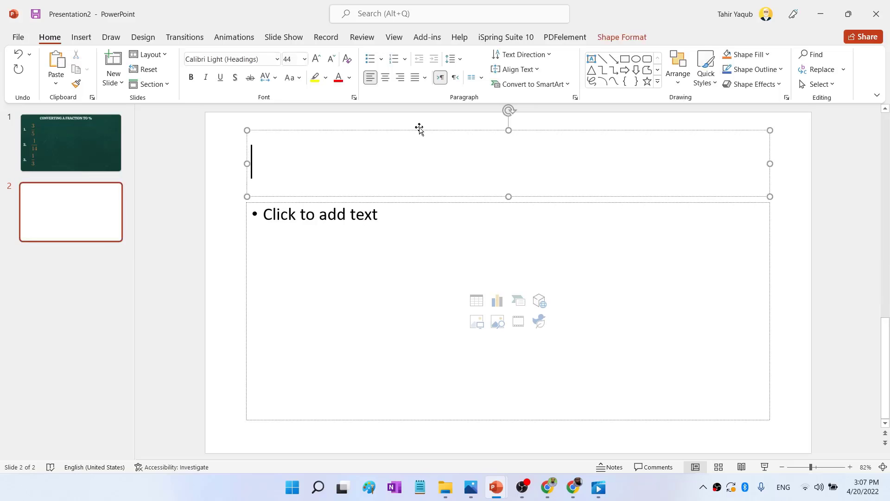
pyautogui.rightClick(76, 233)
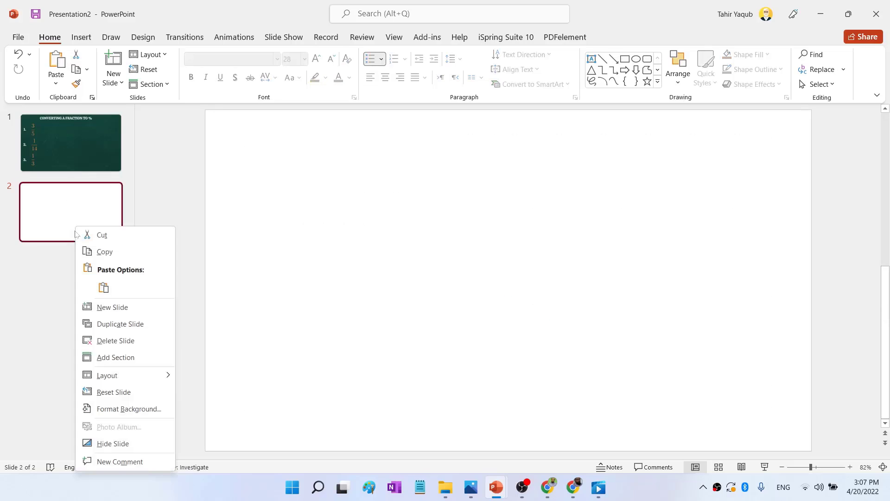
pyautogui.click(117, 324)
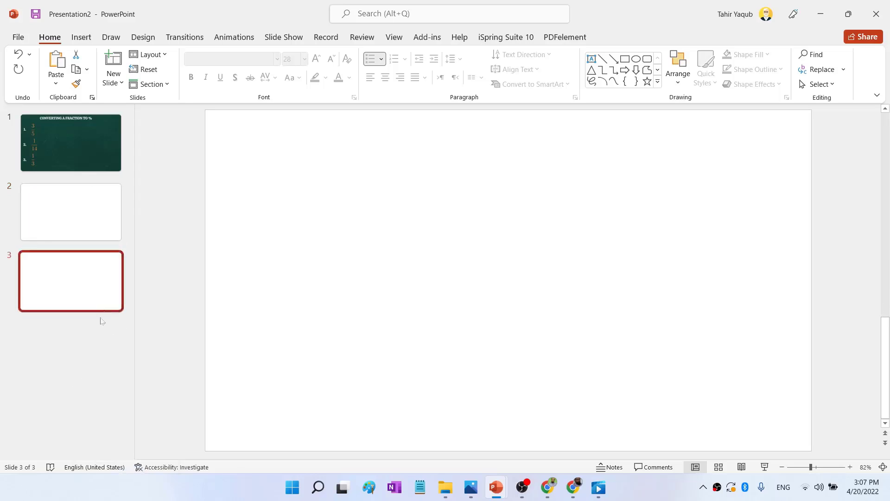
pyautogui.click(64, 212)
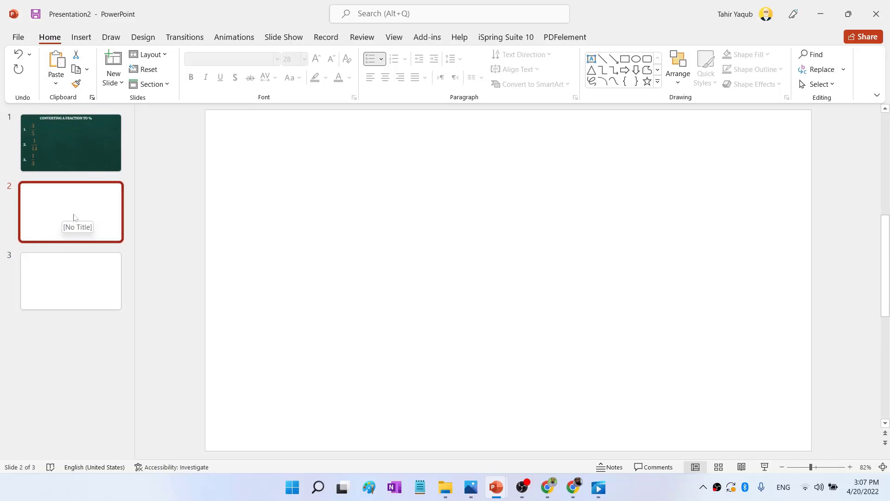
# - Scroll through the thumbnails of the 13-slide Percentage deck back up to the title slide
pyautogui.click(102, 280)
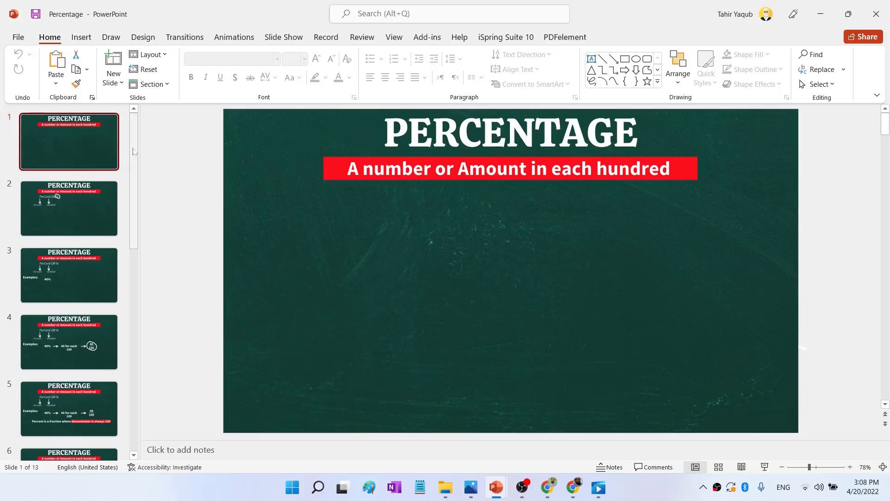
pyautogui.scroll(-1, 131, 170)
pyautogui.scroll(-2, 132, 169)
pyautogui.scroll(3, 139, 158)
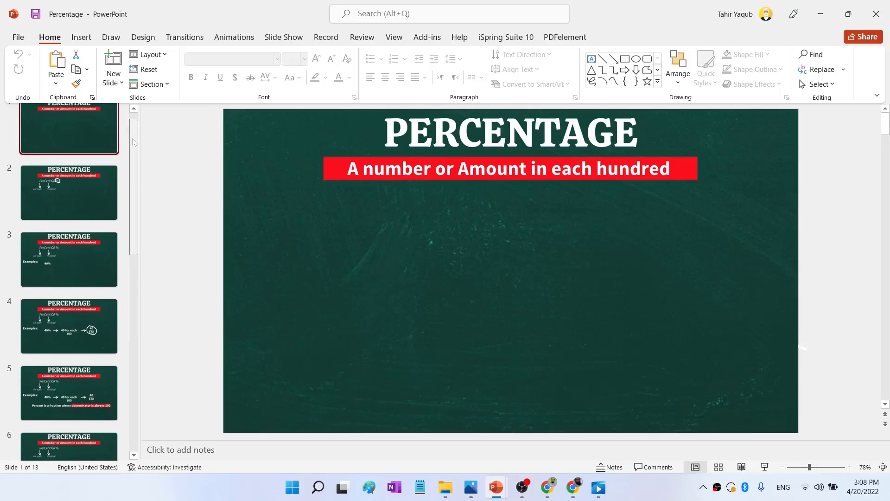
pyautogui.scroll(1, 134, 135)
pyautogui.scroll(-5, 137, 139)
pyautogui.moveTo(141, 243); pyautogui.dragTo(150, 352)
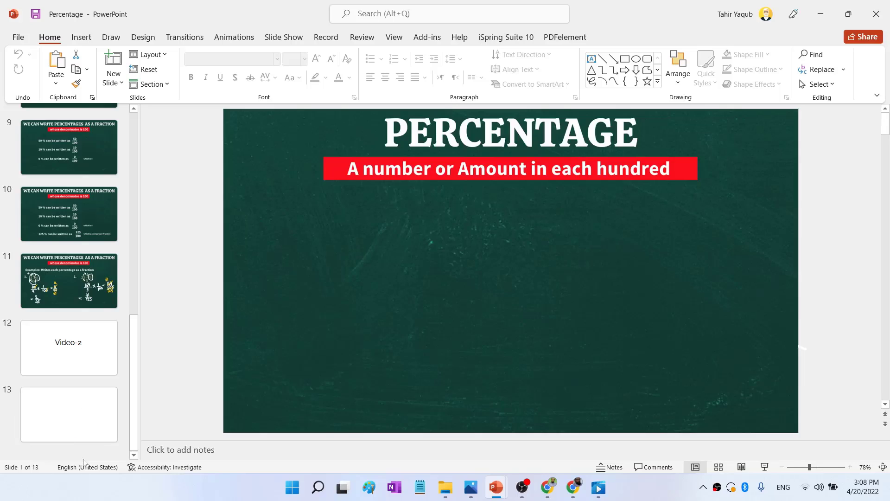
pyautogui.scroll(10, 70, 371)
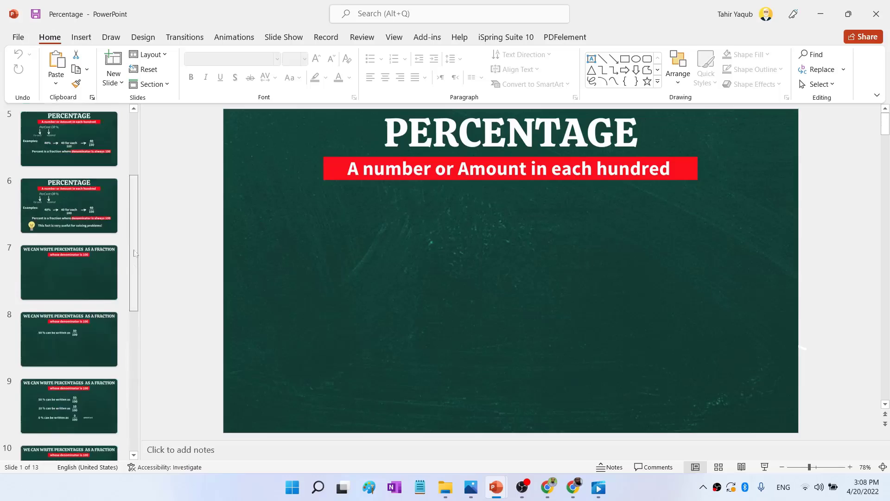
# - Bring the recording OBS Studio window in front of PowerPoint
pyautogui.click(522, 487)
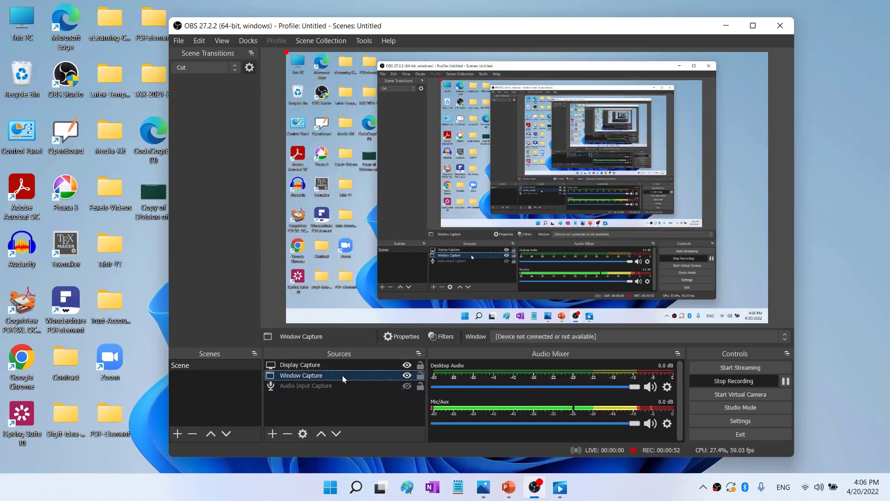
# - Remove the disconnected Window Capture source from the scene
pyautogui.rightClick(343, 377)
pyautogui.click(366, 186)
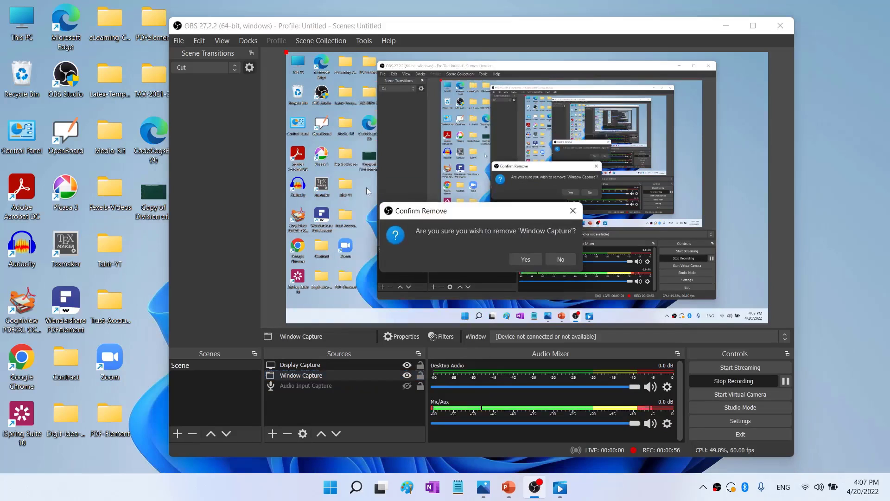
pyautogui.click(532, 260)
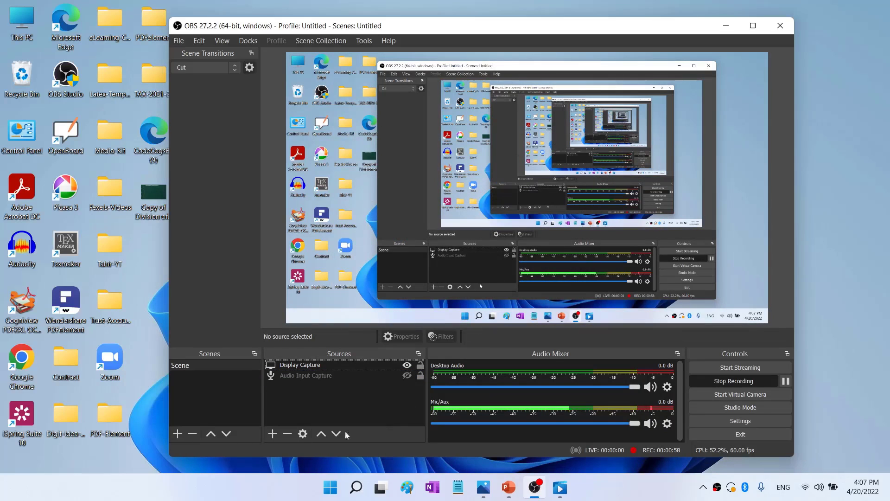
# - Add a new Window Capture source under its default name
pyautogui.click(273, 433)
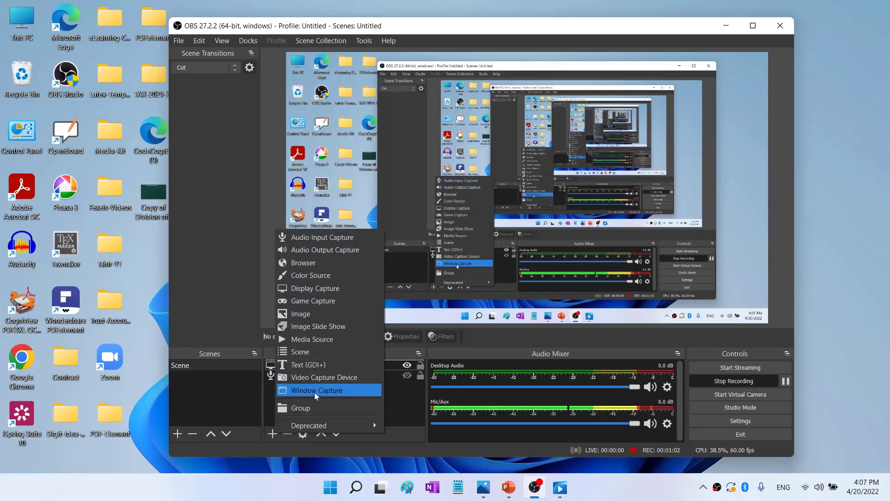
pyautogui.click(302, 390)
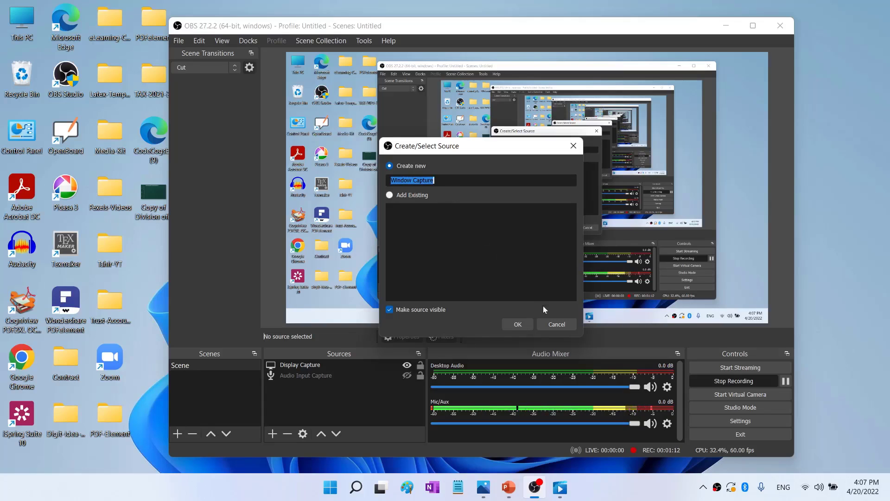
pyautogui.click(527, 325)
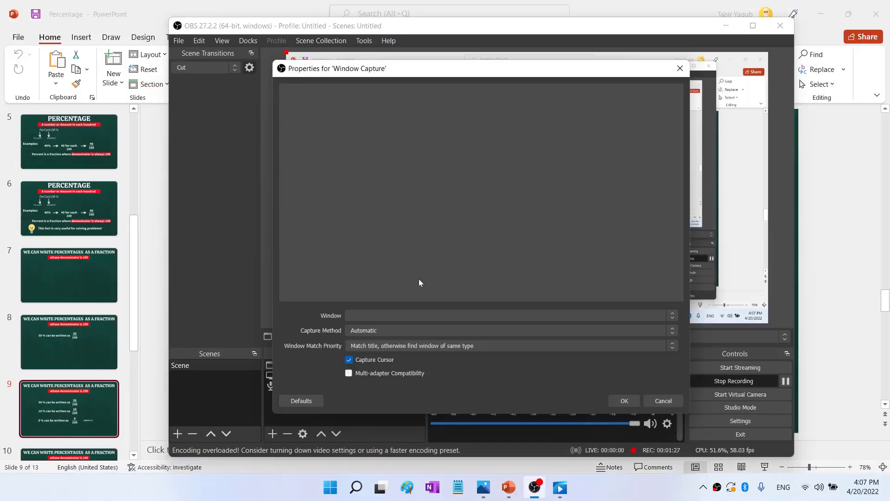
# - Switch PowerPoint back into view, then close the empty 'Window Capture' properties dialog
pyautogui.click(508, 487)
pyautogui.click(508, 488)
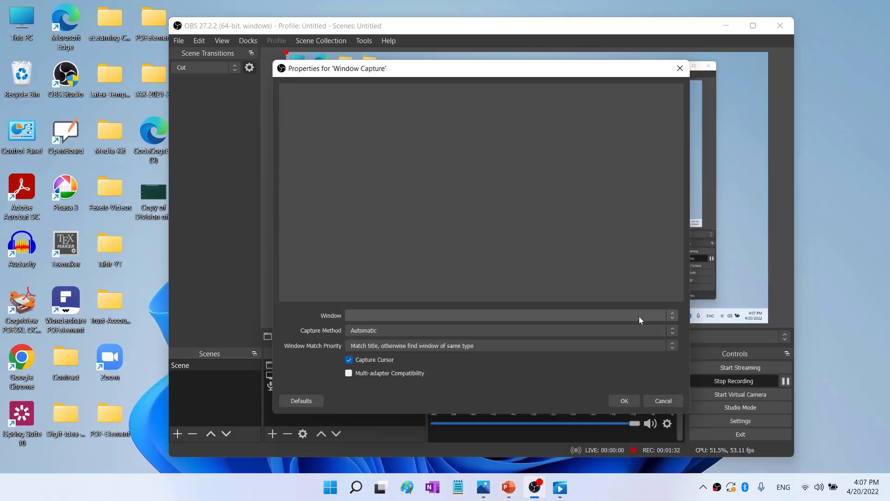
pyautogui.click(508, 487)
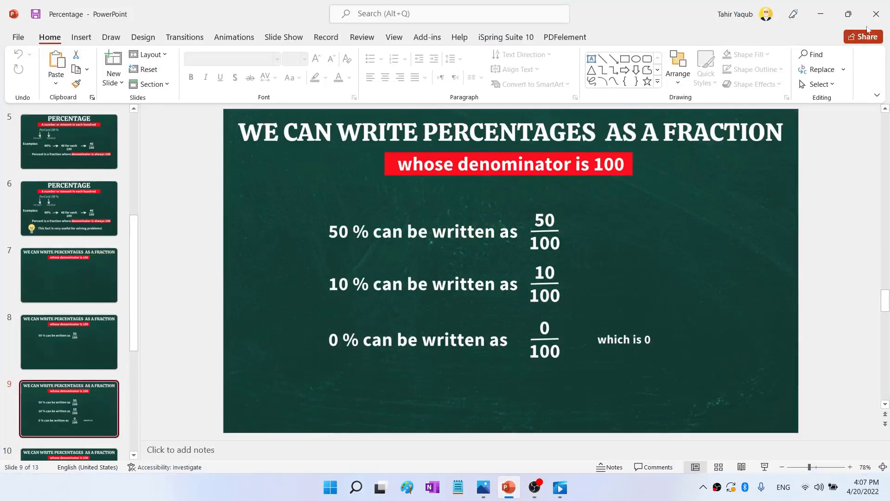
pyautogui.click(875, 13)
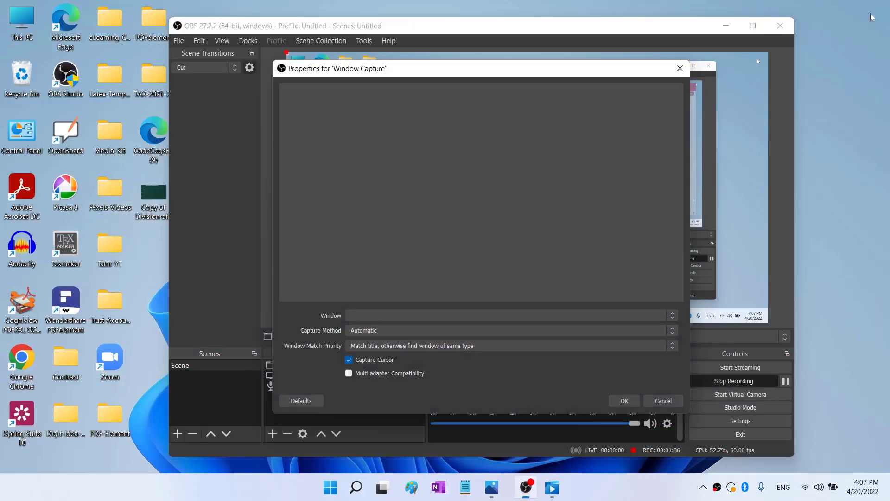
pyautogui.click(680, 69)
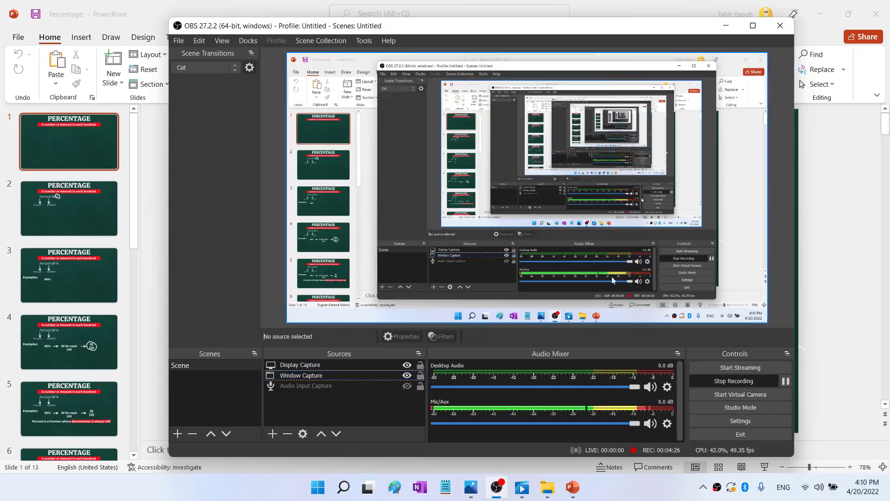
# - Point the Window Capture source at the '[POWERPNT.EXE]: Percentage - PowerPoint' window
pyautogui.rightClick(345, 376)
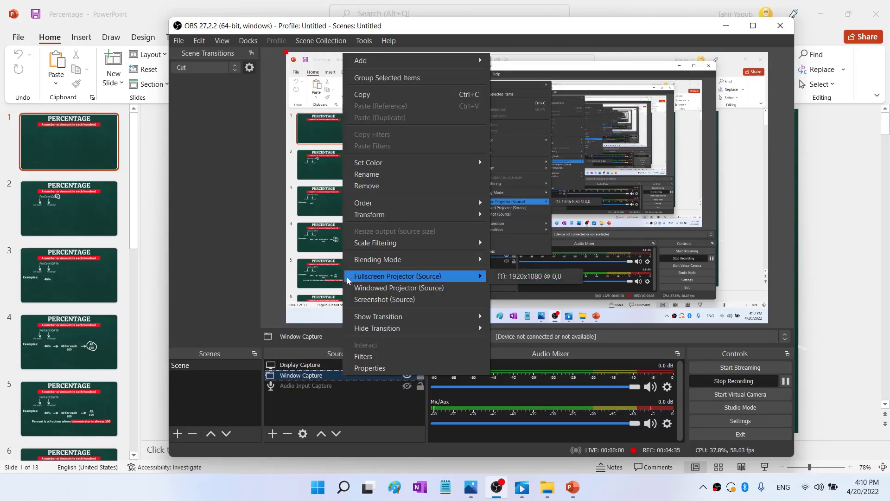
pyautogui.click(364, 369)
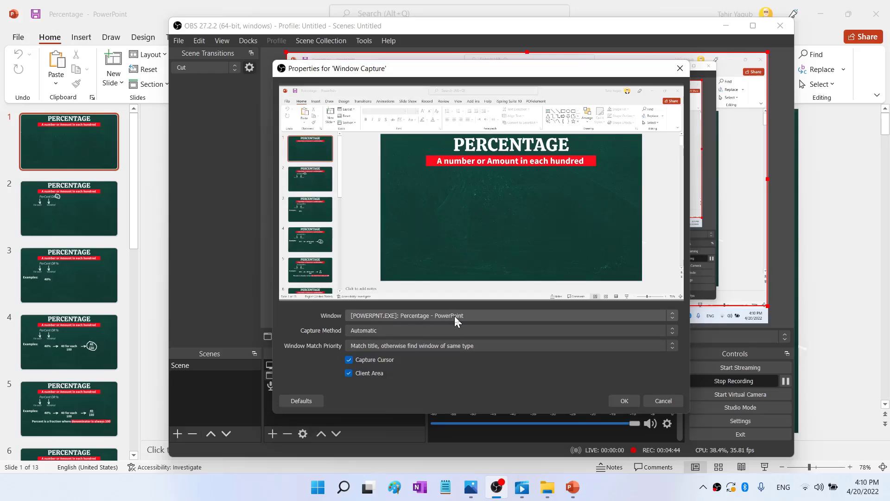
pyautogui.press('Escape')
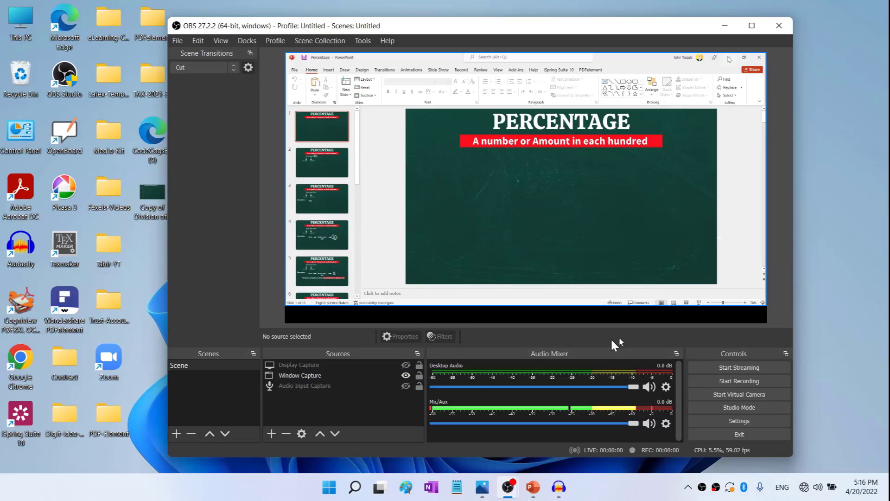
# - Select the captured PowerPoint window in the OBS preview for editing
pyautogui.click(338, 69)
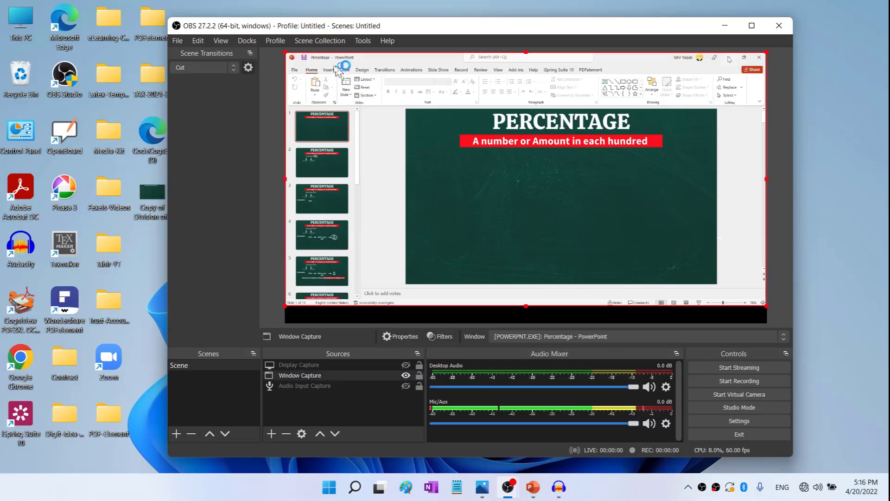
pyautogui.click(746, 76)
# - Crop the capture's right side and bottom so only the PERCENTAGE slide remains
pyautogui.moveTo(766, 178); pyautogui.dragTo(716, 179)
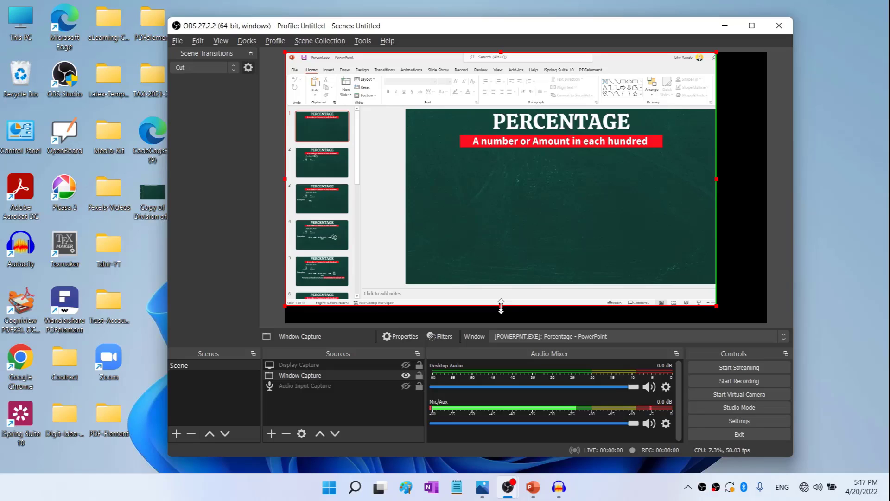
pyautogui.moveTo(502, 306); pyautogui.dragTo(506, 288)
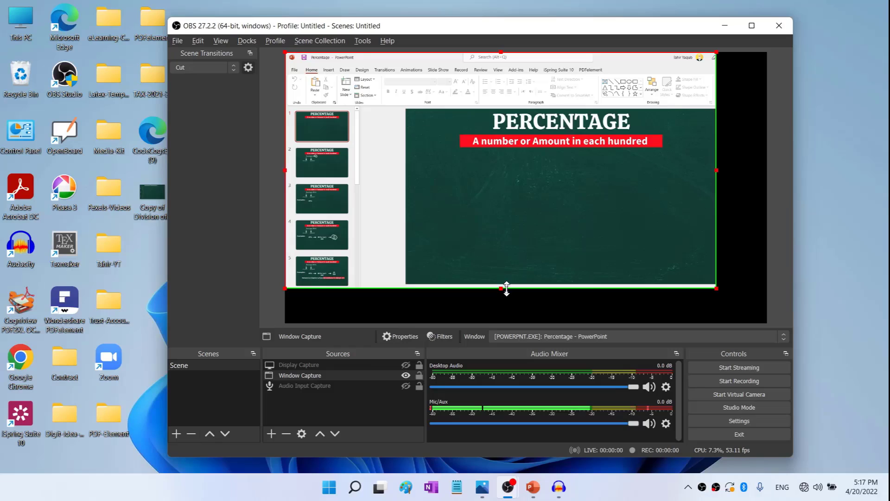
pyautogui.moveTo(506, 289); pyautogui.dragTo(506, 282)
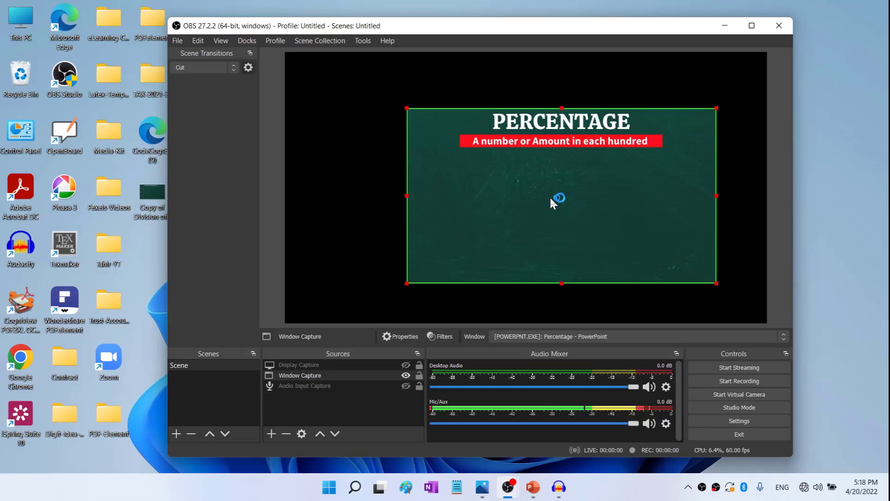
# - Fit the cropped slide source to the full OBS canvas and minimise OBS to reveal PowerPoint
pyautogui.moveTo(551, 198); pyautogui.dragTo(437, 141)
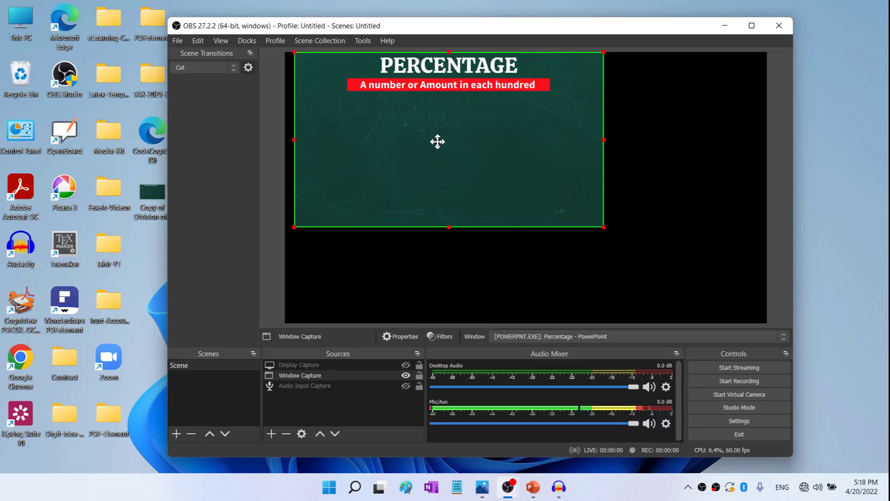
pyautogui.hotkey('ctrl', 'f')
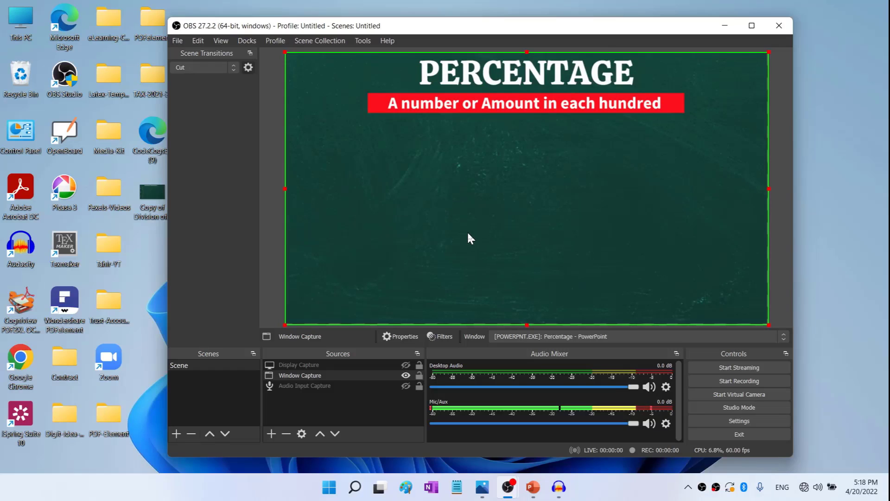
pyautogui.click(743, 380)
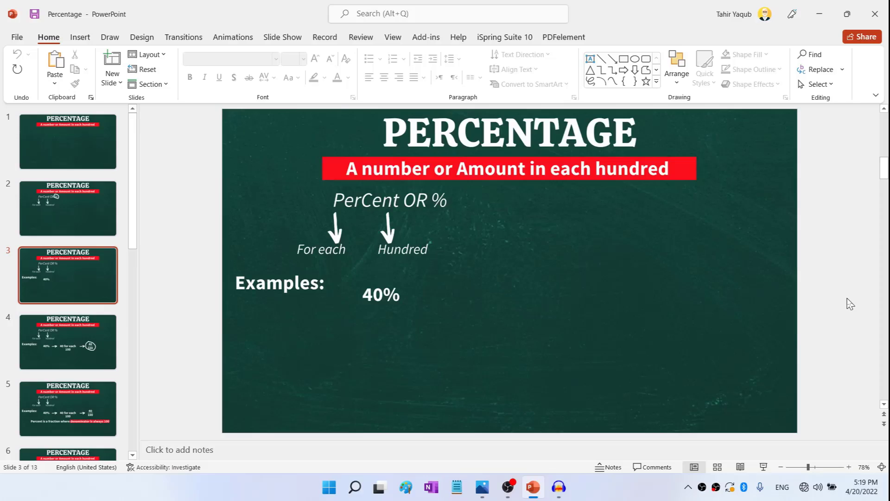
# - Advance the deck to slide 5, showing 40% as 40/100
pyautogui.press('Down')
pyautogui.press('Down')
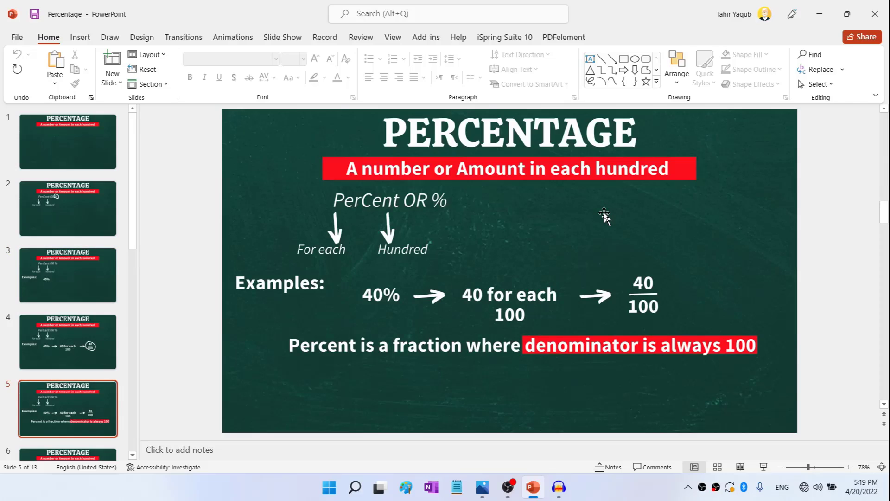